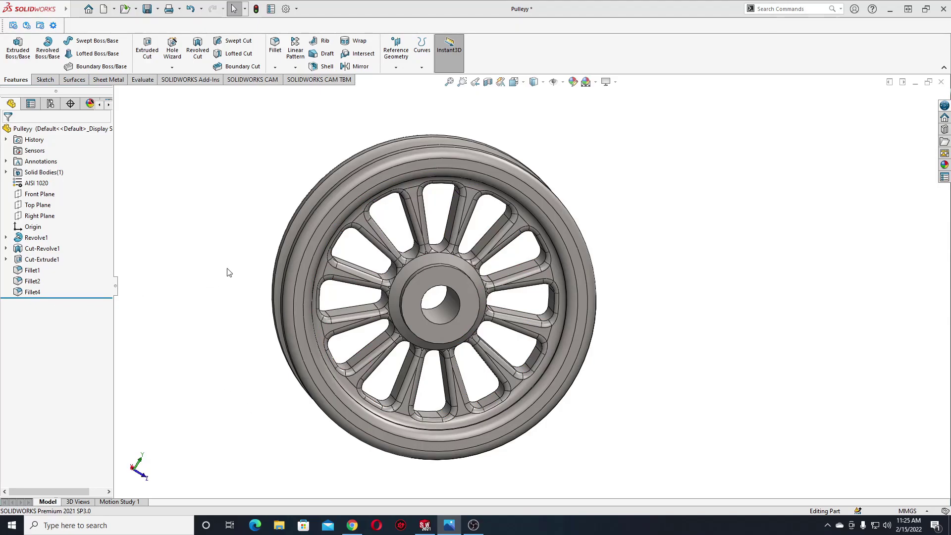
Step: Review the reference pulley drawing and the existing pulley model from side and front
middle_click_drag(229, 273, 367, 317)
key("alt+Tab")
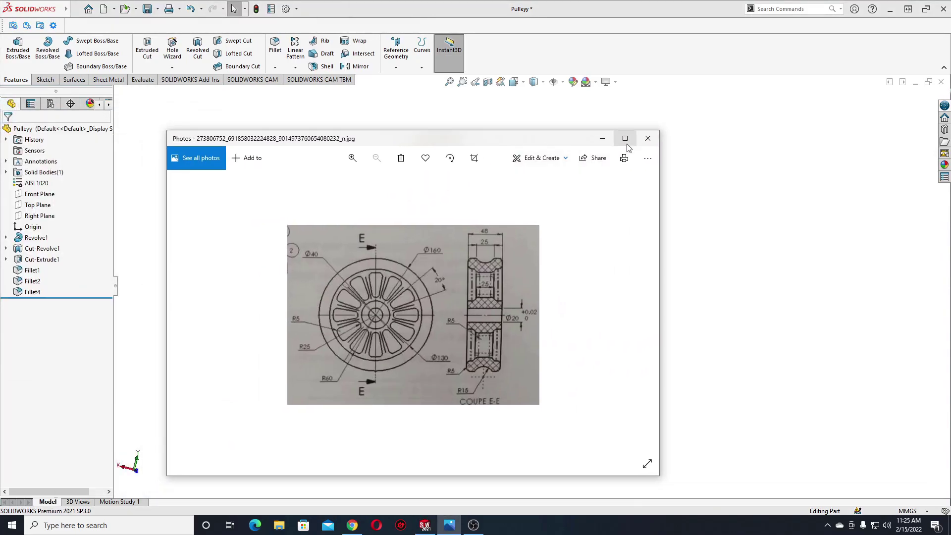
left_click(626, 141)
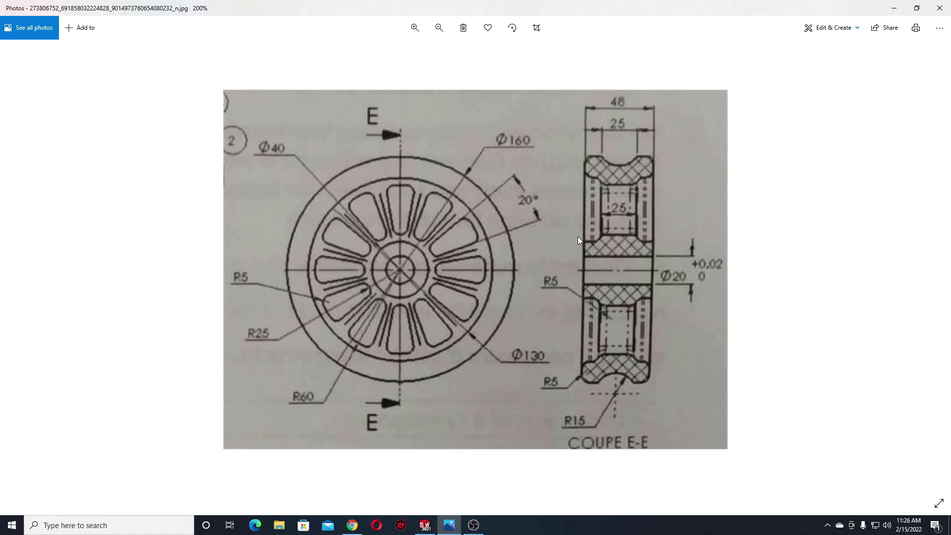
left_click(917, 8)
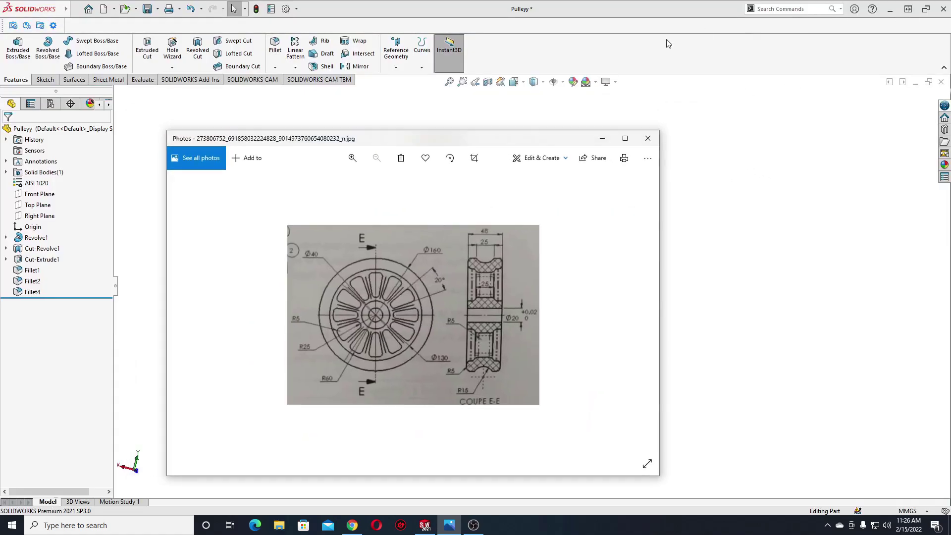
left_click(603, 139)
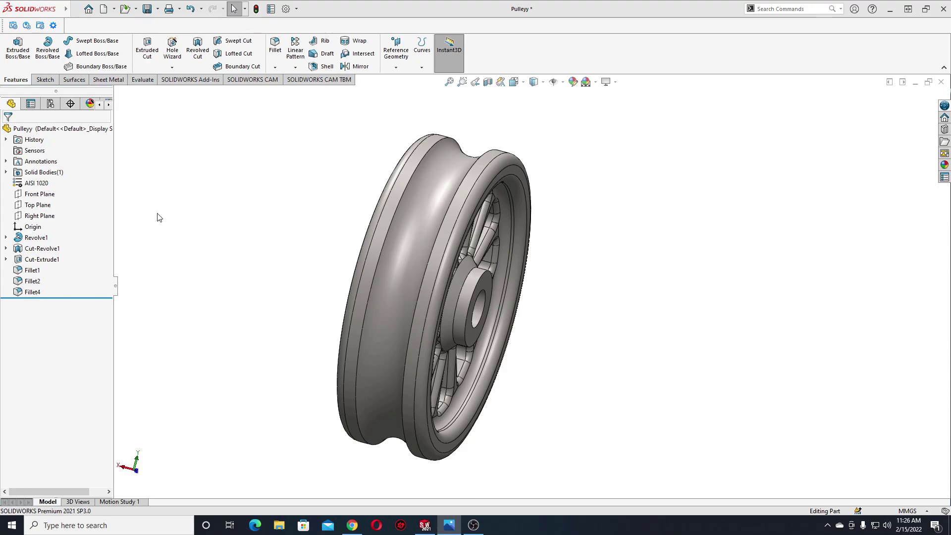
middle_click_drag(191, 208, 148, 25)
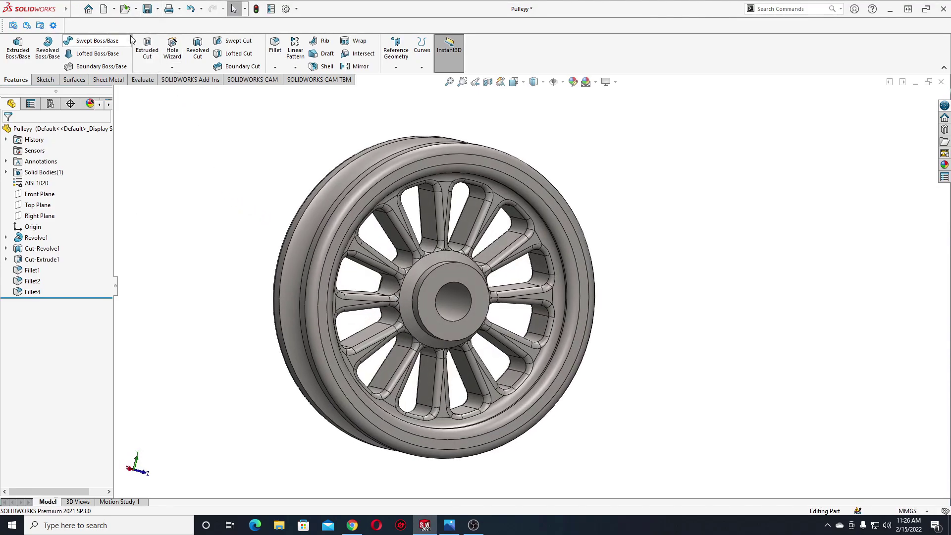
Step: Create a new part with the Plain White scene and sketch on the Front Plane
left_click(103, 8)
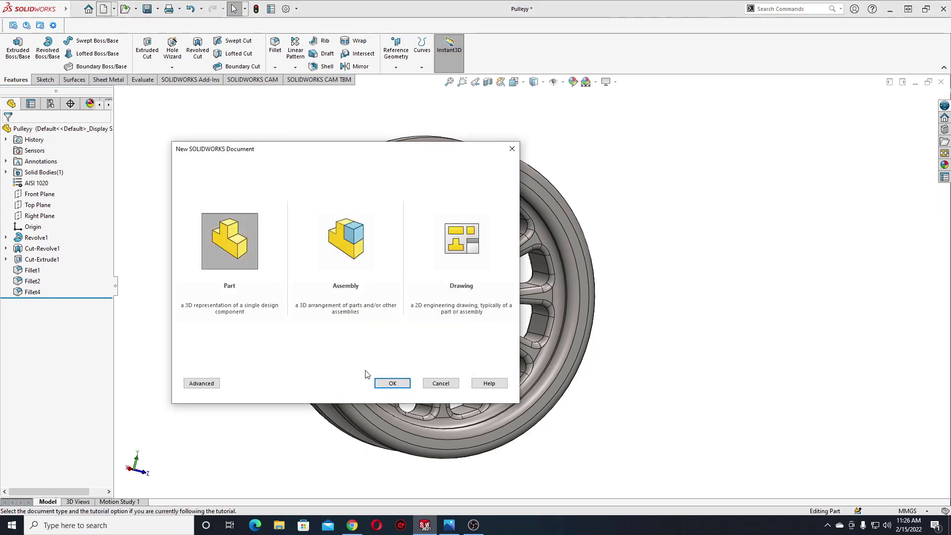
left_click(390, 383)
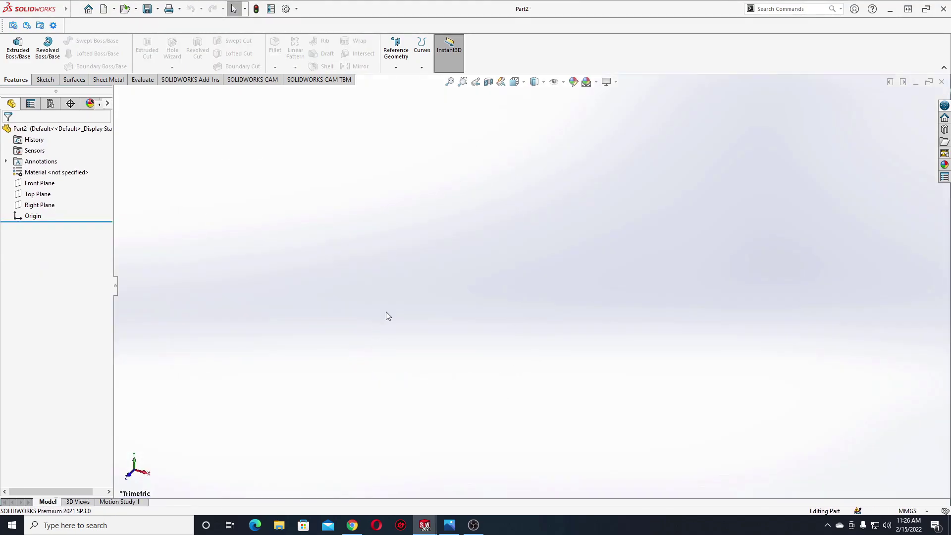
left_click(595, 82)
left_click(598, 109)
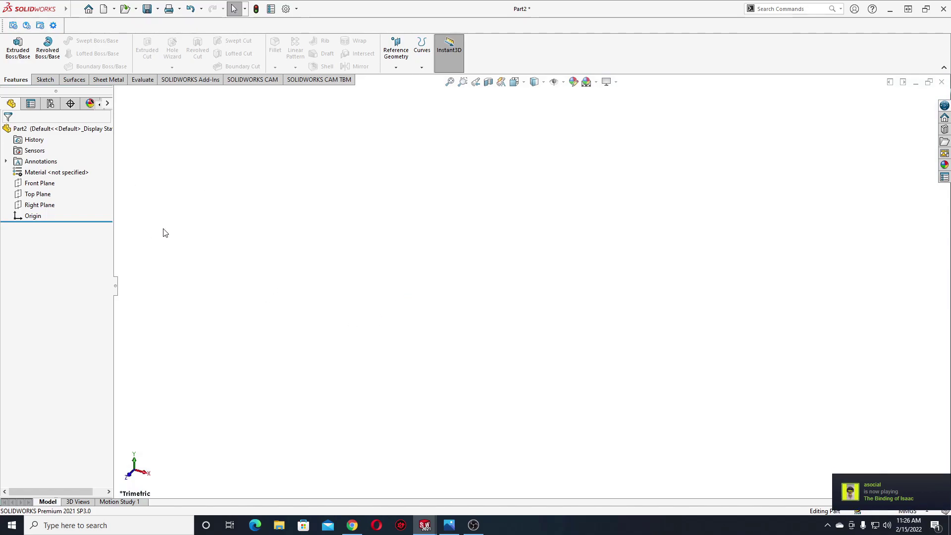
left_click(52, 183)
left_click(57, 170)
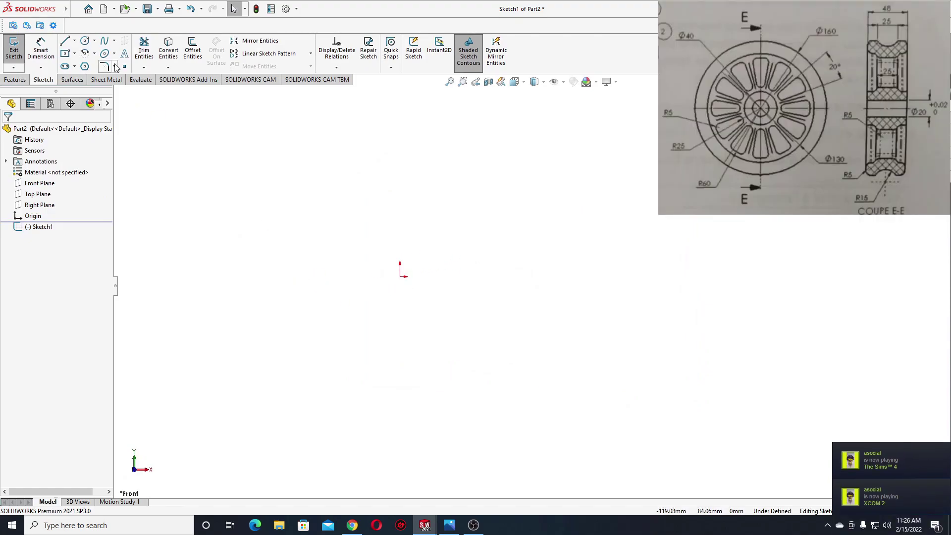
Step: Draw a vertical centerline down to the origin and a horizontal centerline to its left
left_click(74, 41)
left_click(84, 60)
left_click(400, 121)
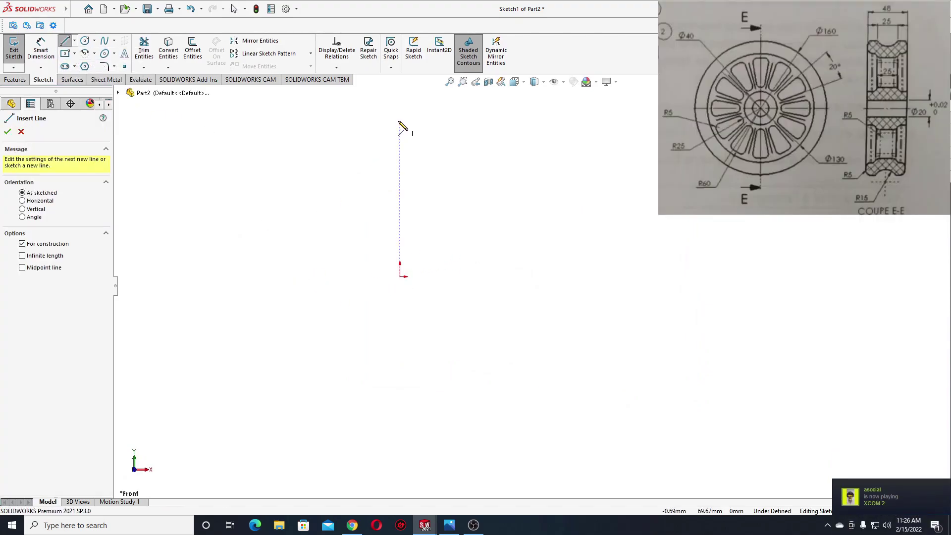
left_click(400, 276)
left_click(307, 276)
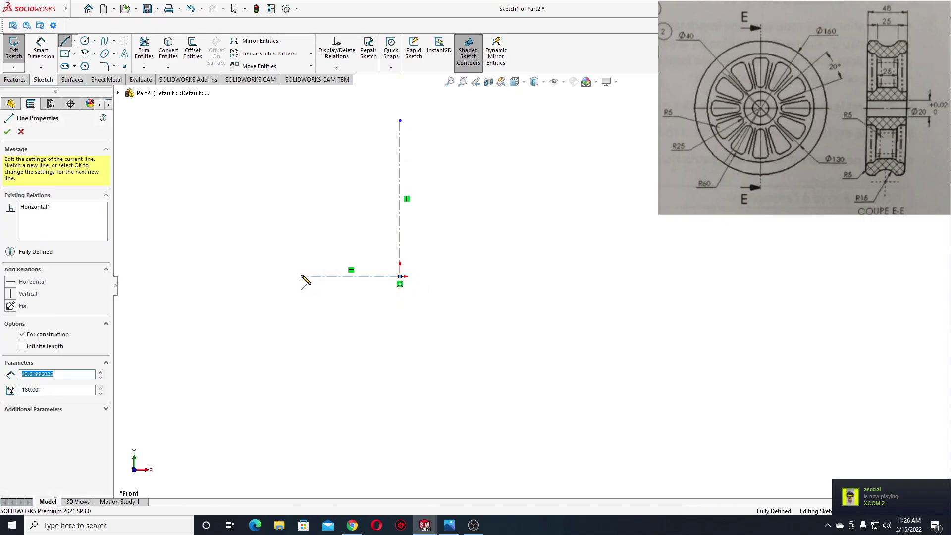
key("Escape")
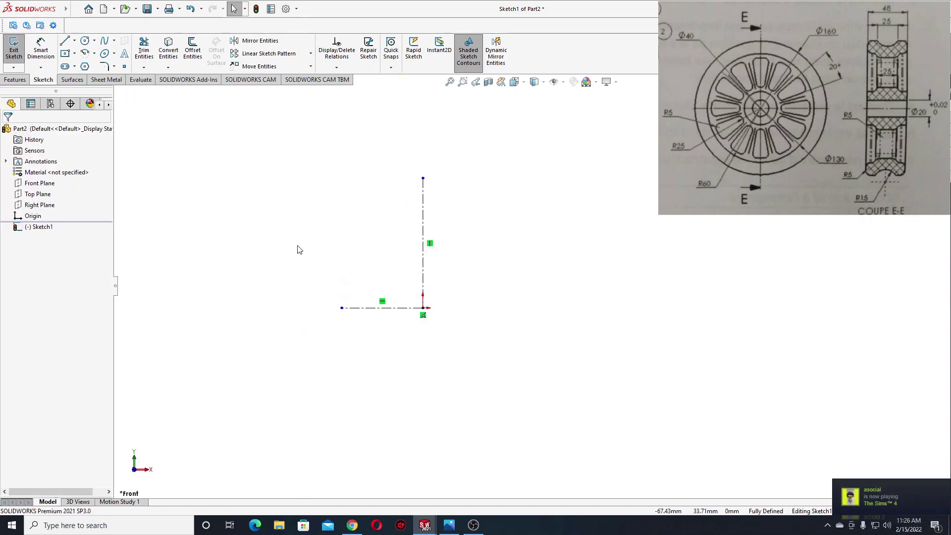
Step: Draw the lower profile lines: bottom edge, outer step, 135° slant and tall web edge
left_click(65, 41)
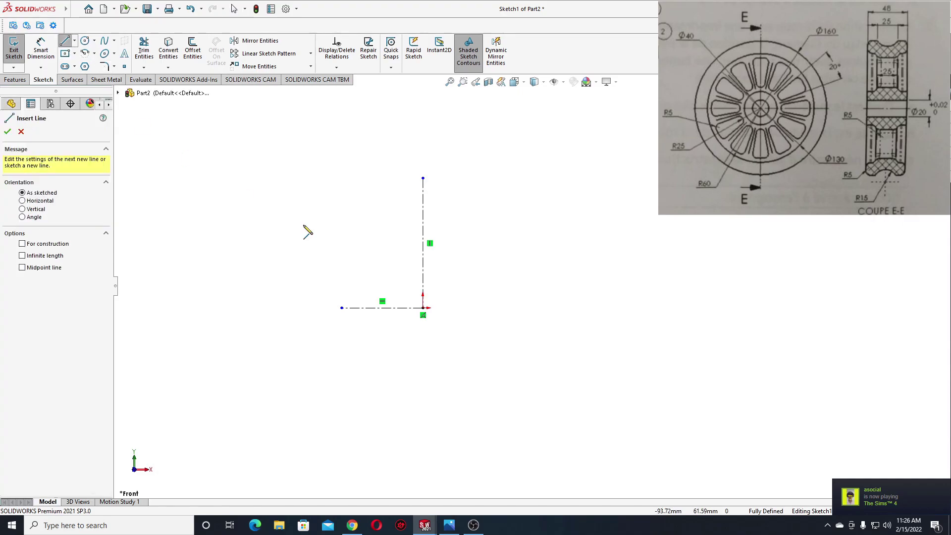
left_click(423, 276)
left_click(382, 275)
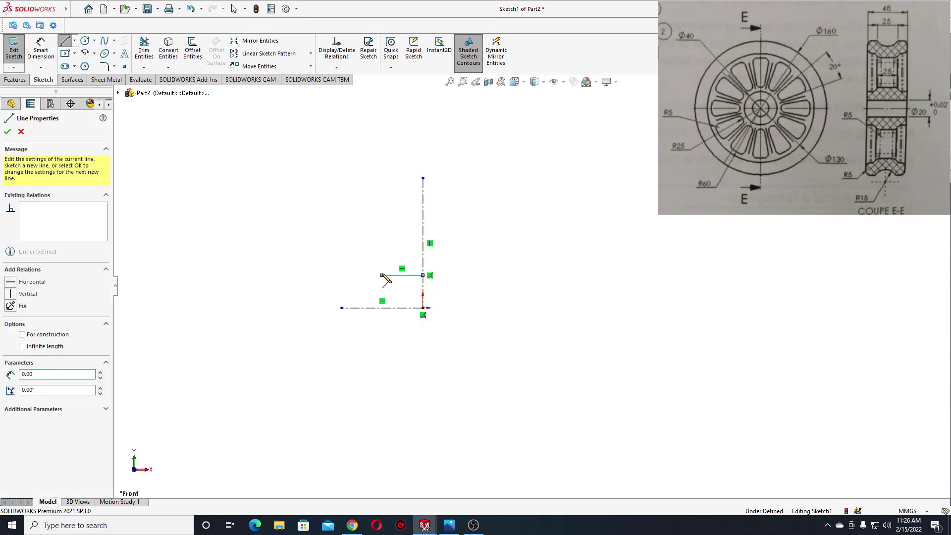
left_click(382, 258)
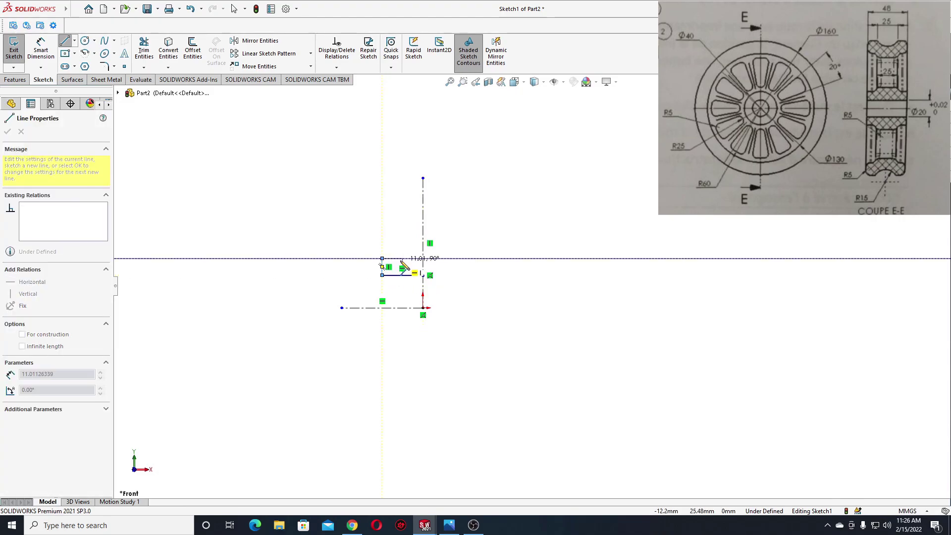
left_click(398, 258)
left_click(408, 247)
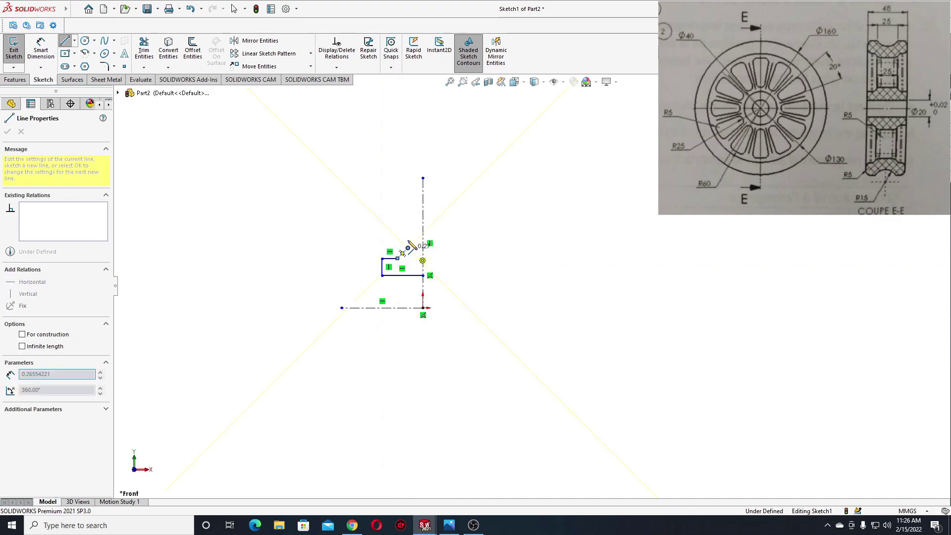
left_click(407, 190)
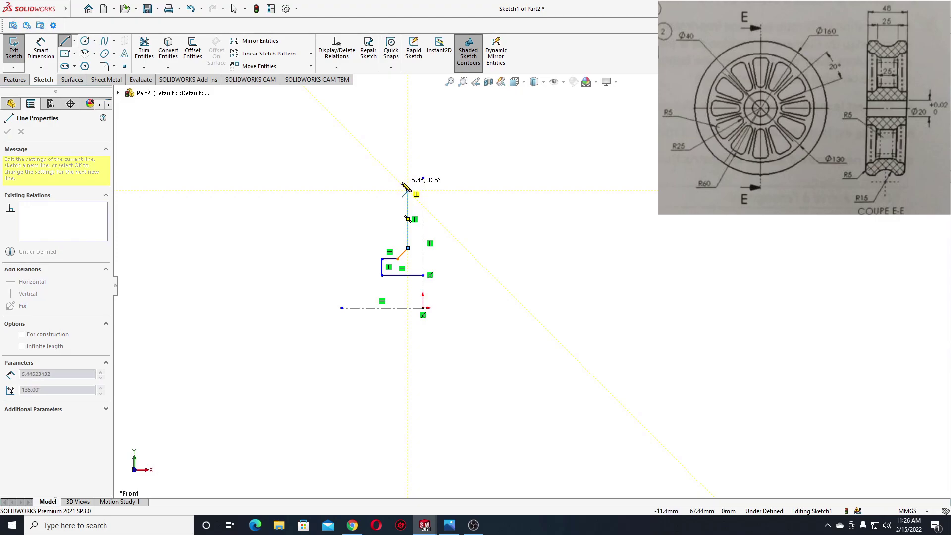
double_click(405, 188)
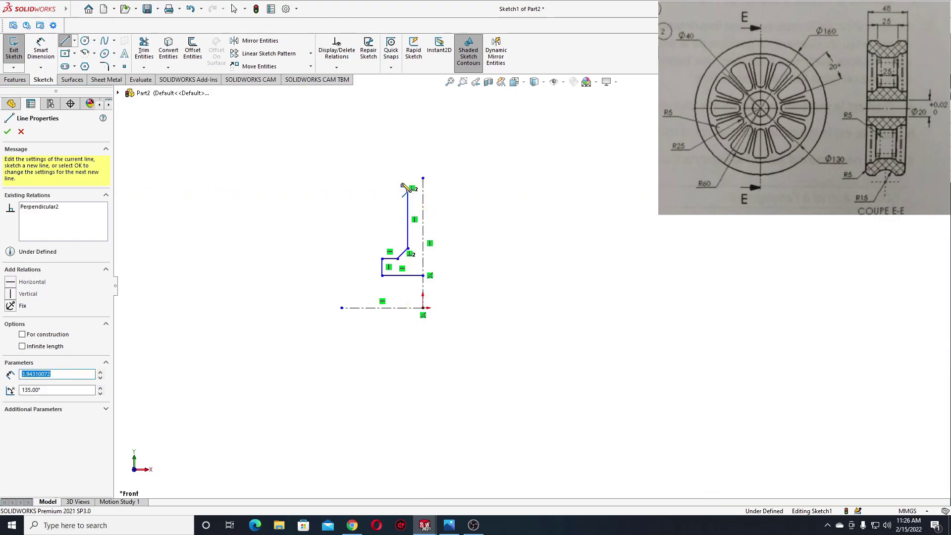
Step: Draw the upper flange edges back to the vertical centerline, closing the half profile
left_click(407, 188)
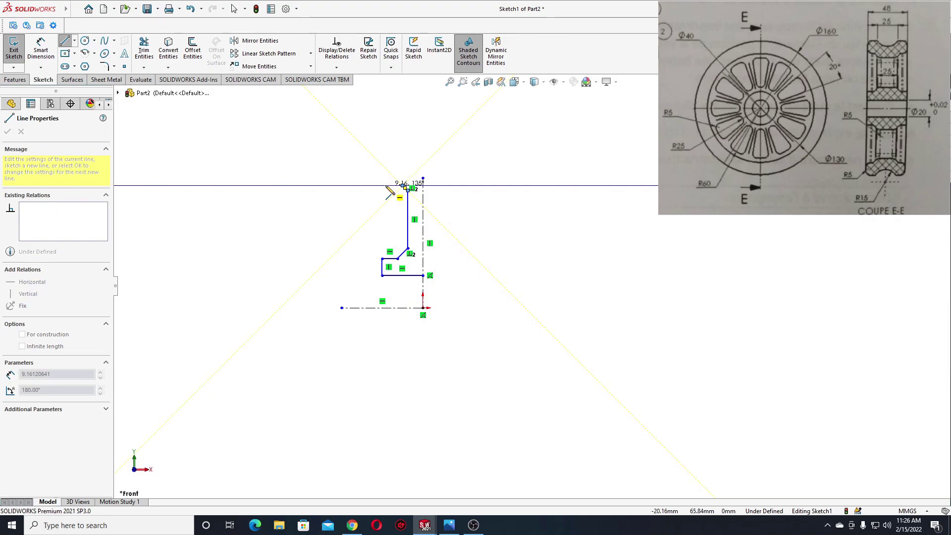
left_click(382, 185)
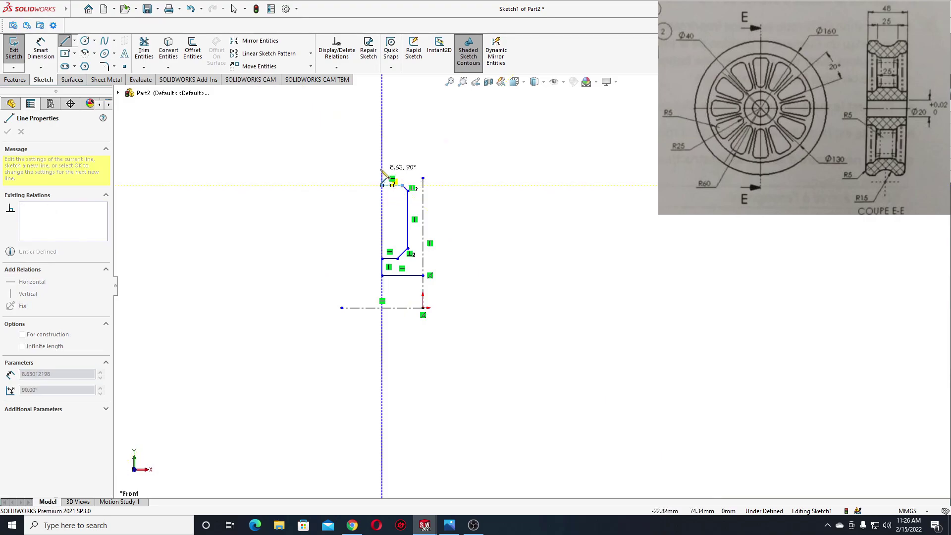
left_click(382, 169)
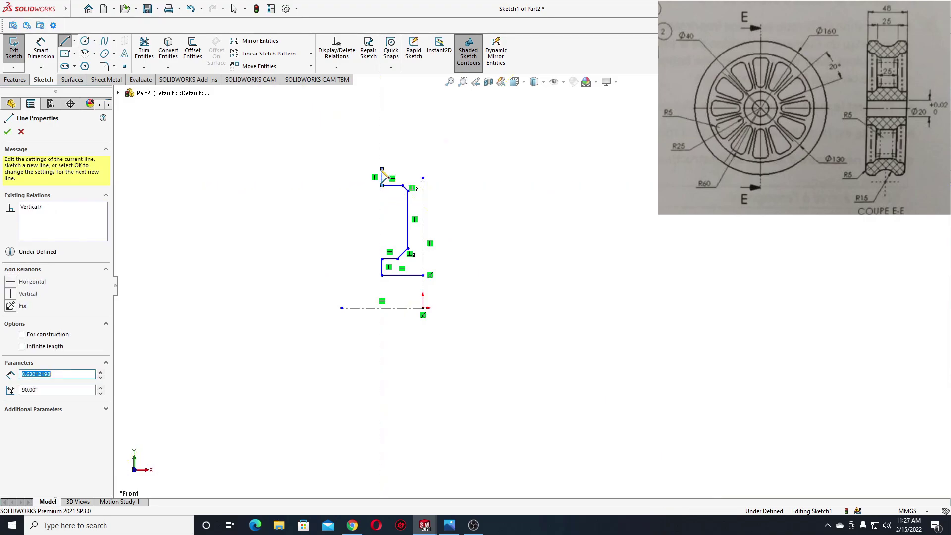
double_click(423, 169)
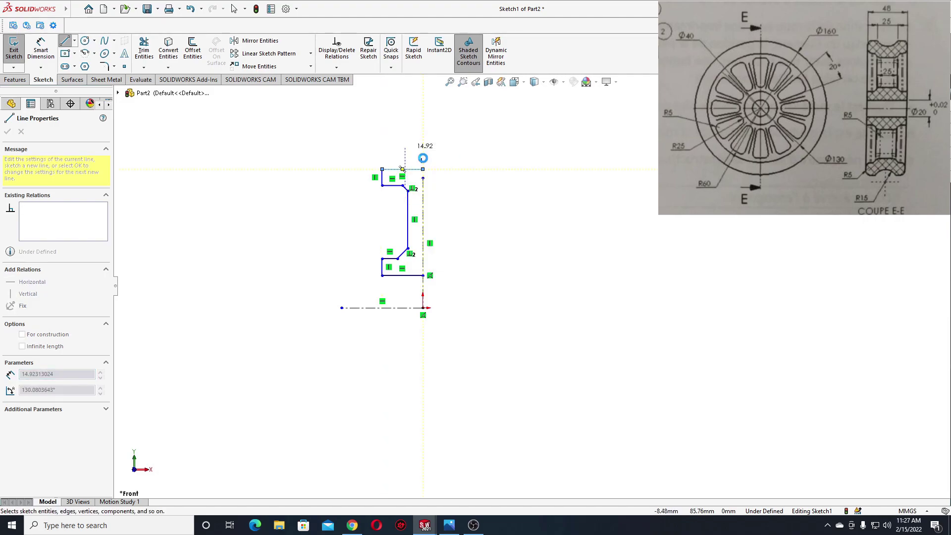
key("Escape")
scroll(460, 171, "down", 2)
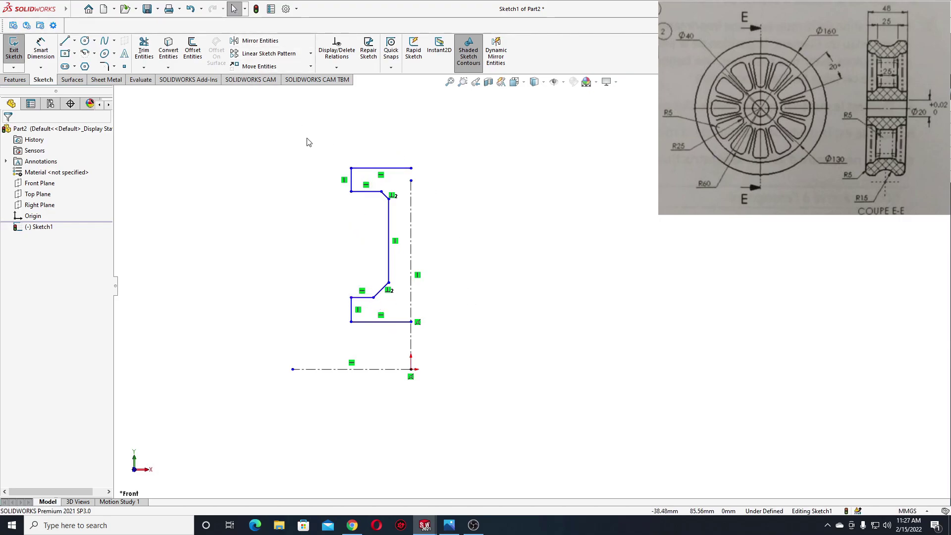
Step: Mirror the half profile across the vertical centerline and extend the centerline above it
mouse_move(307, 142)
left_mouse_down()
mouse_move(322, 309)
mouse_move(443, 354)
mouse_move(488, 235)
mouse_move(446, 147)
left_mouse_up()
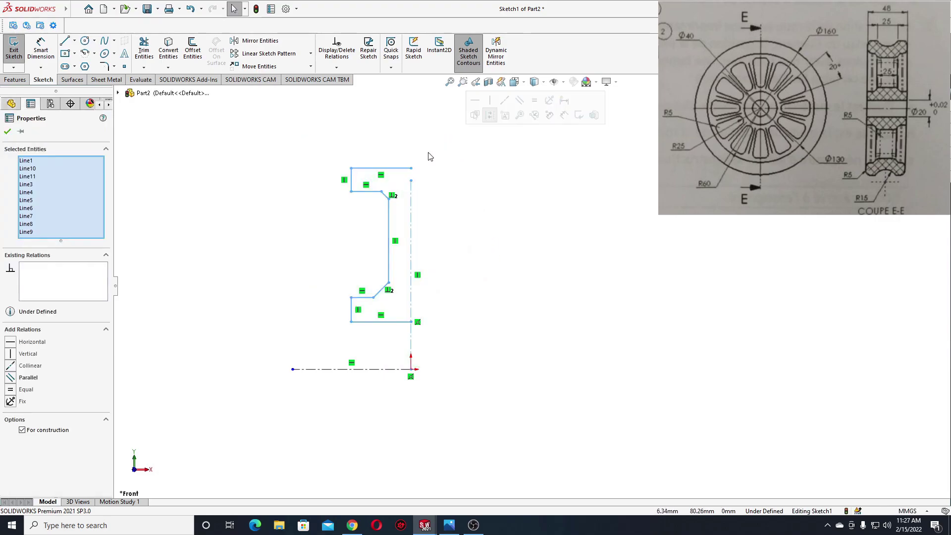
left_click(266, 45)
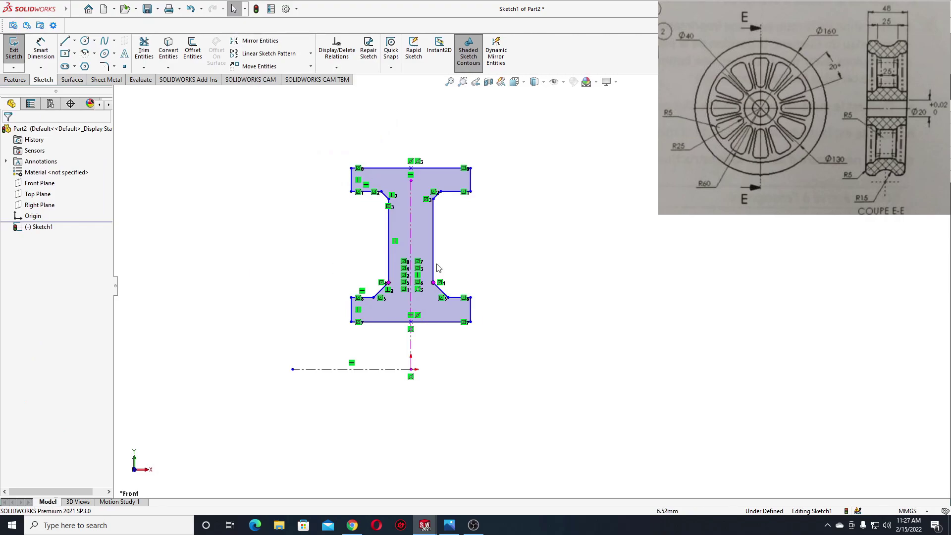
scroll(501, 239, "down", 1)
middle_click_drag(422, 211, 452, 208, "ctrl")
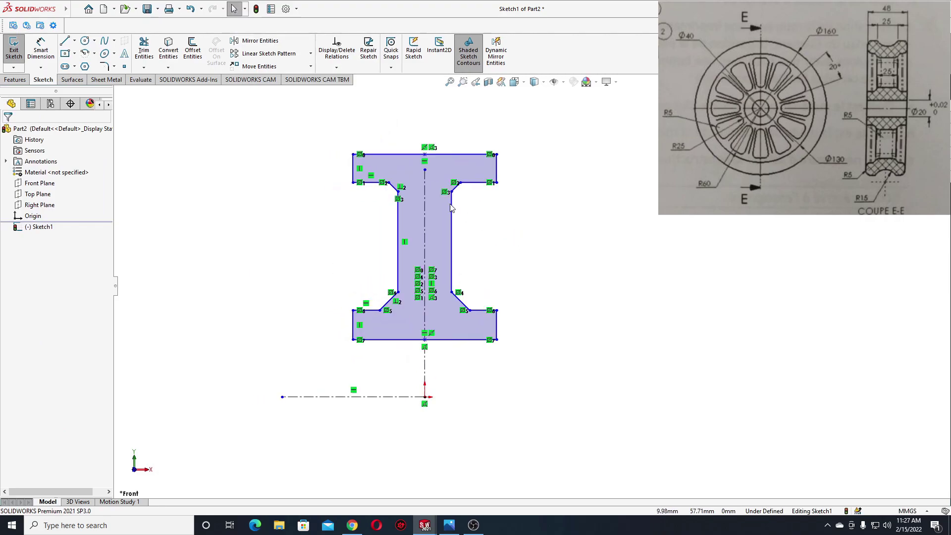
left_click_drag(425, 171, 424, 113)
left_click(535, 244)
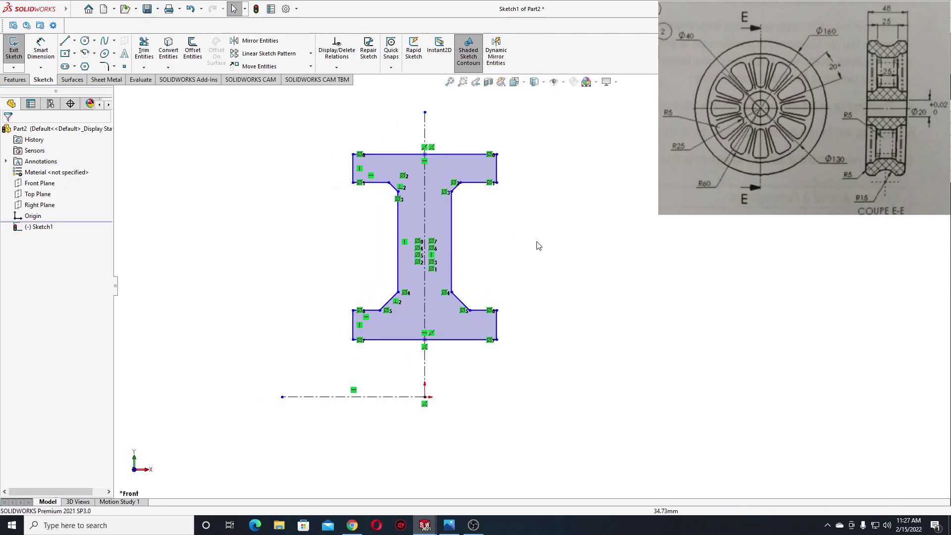
Step: Dimension the top edge 80 mm and the bottom edge 10 mm above the axis
left_click(41, 49)
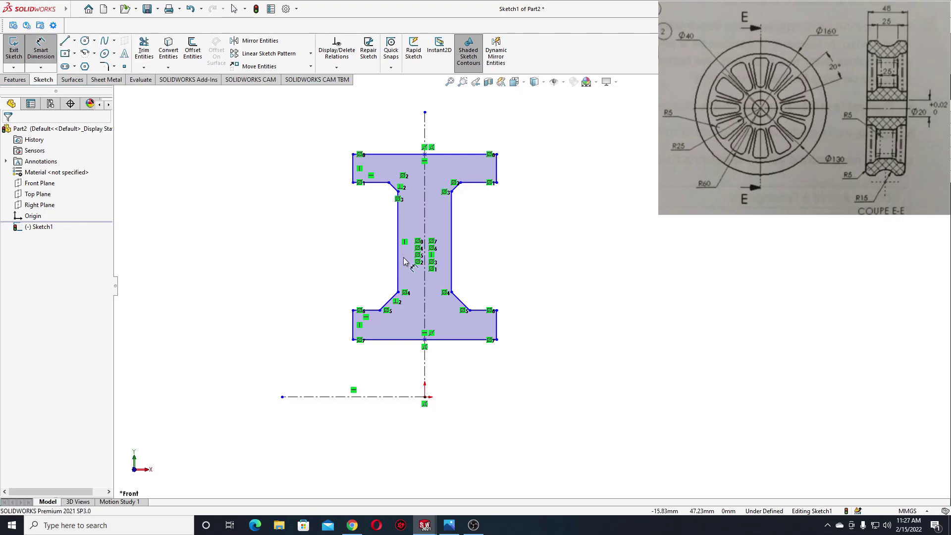
scroll(389, 367, "up", 1)
middle_click_drag(388, 368, 413, 337, "ctrl")
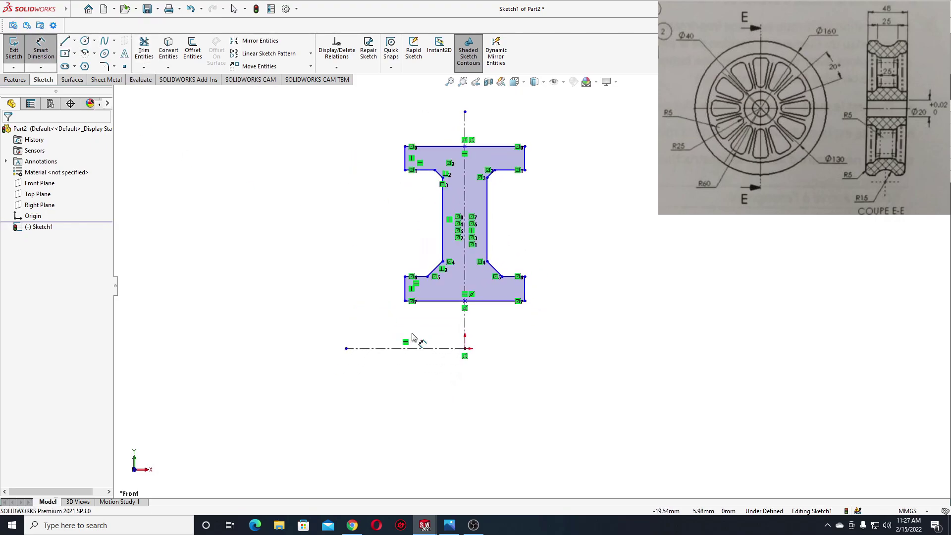
left_click(436, 147)
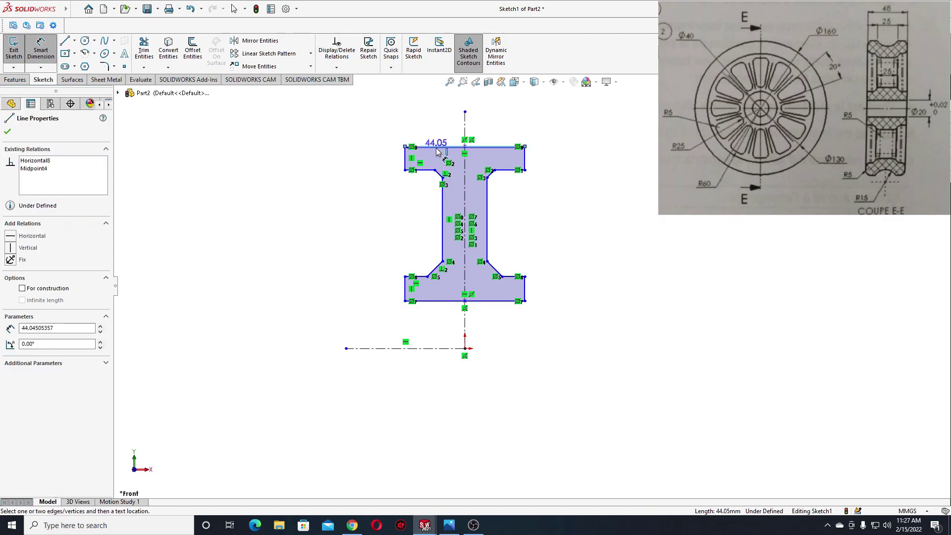
left_click(444, 349)
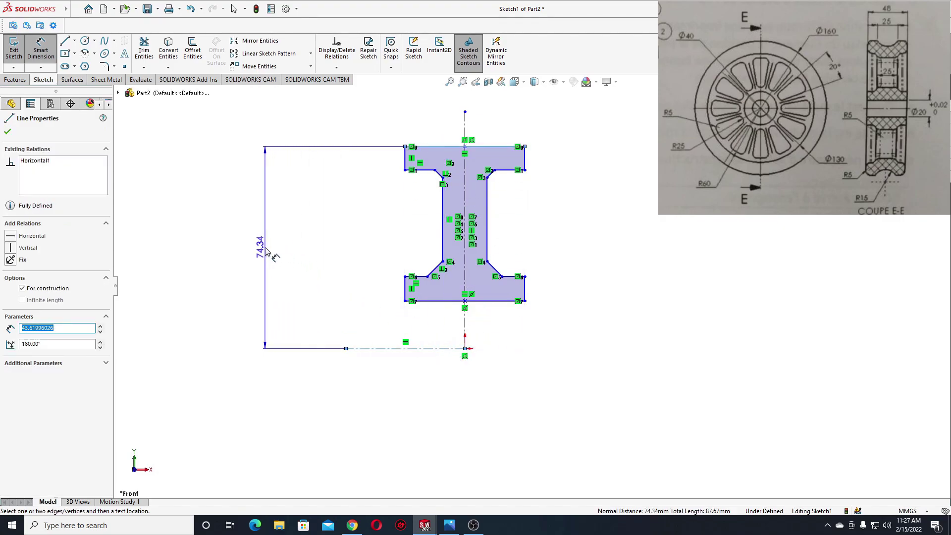
left_click(266, 252)
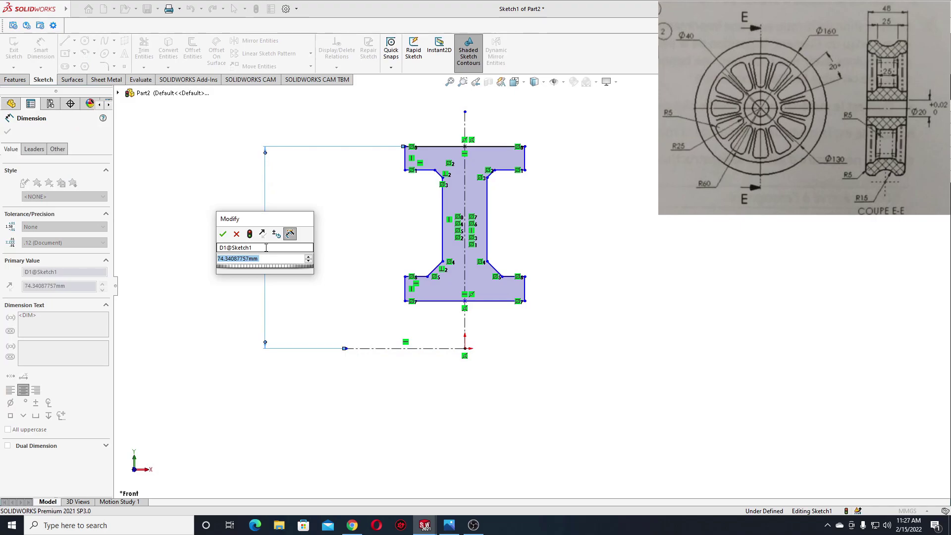
type("80")
key("Return")
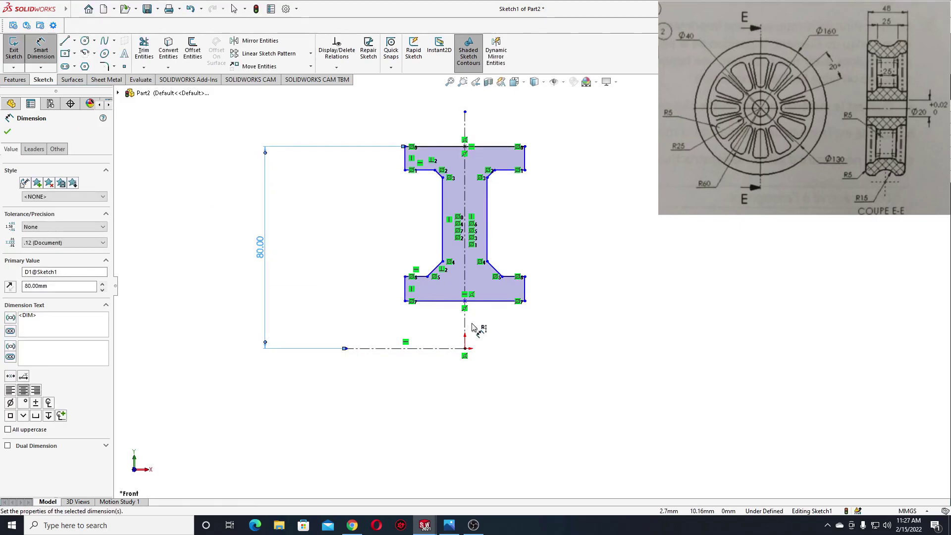
left_click(450, 302)
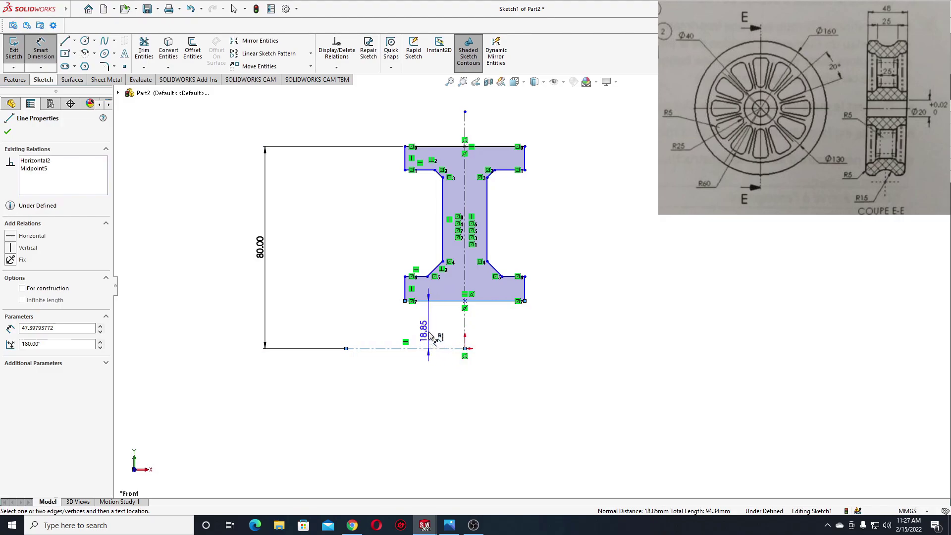
left_click(318, 331)
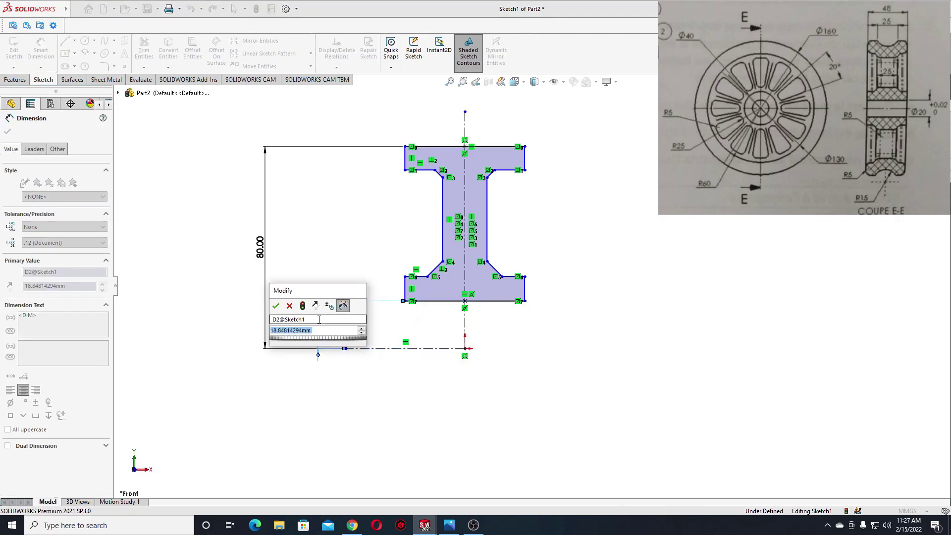
type("10")
key("Return")
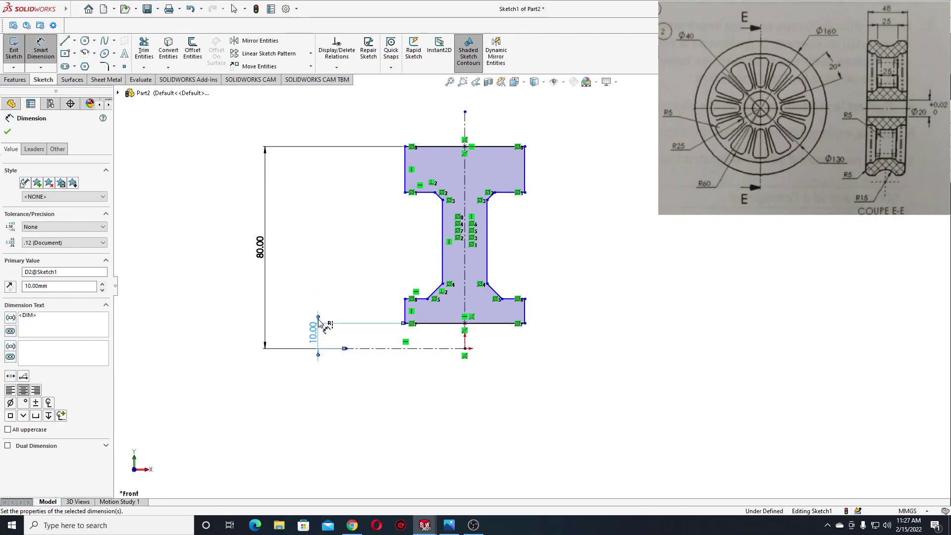
Step: Dimension the upper flange underside at 65 mm and the web width 25 mm
scroll(496, 313, "down", 3)
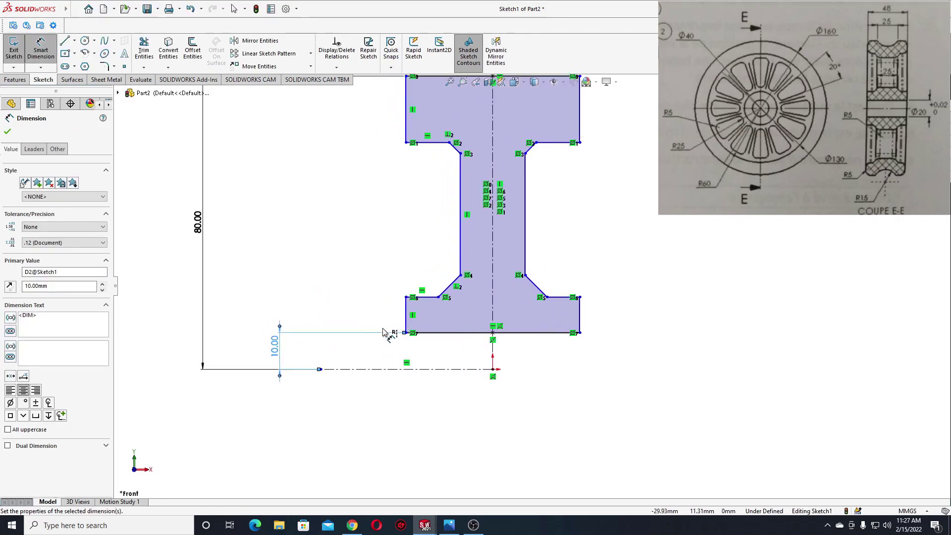
scroll(433, 205, "up", 1)
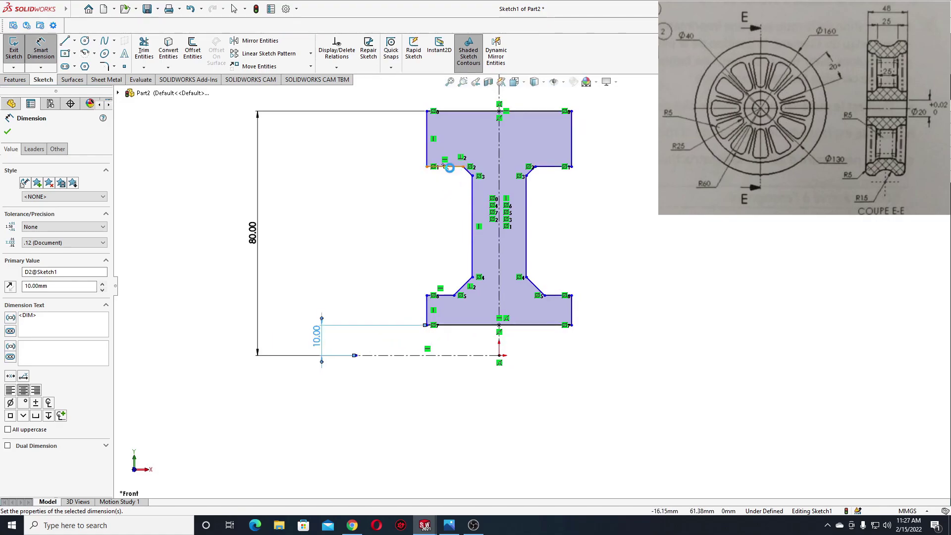
left_click(451, 168)
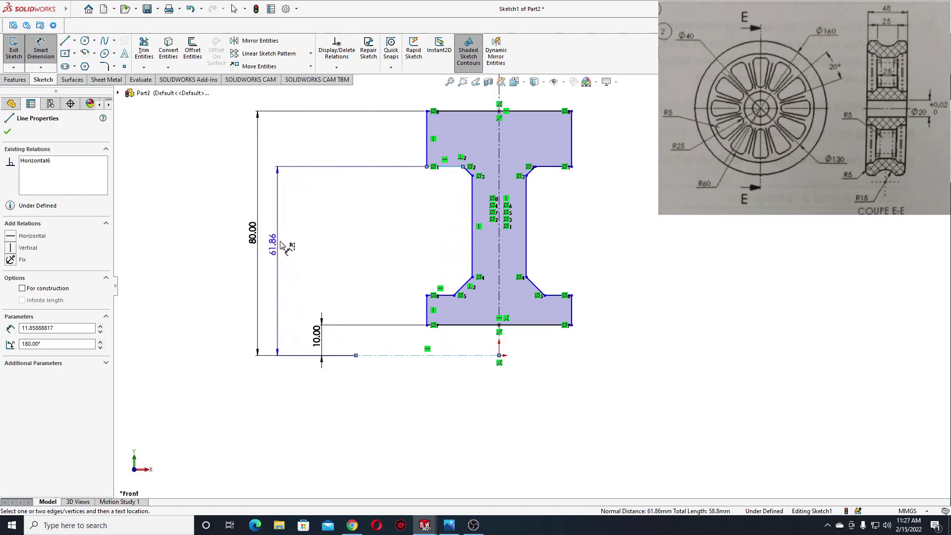
left_click(280, 238)
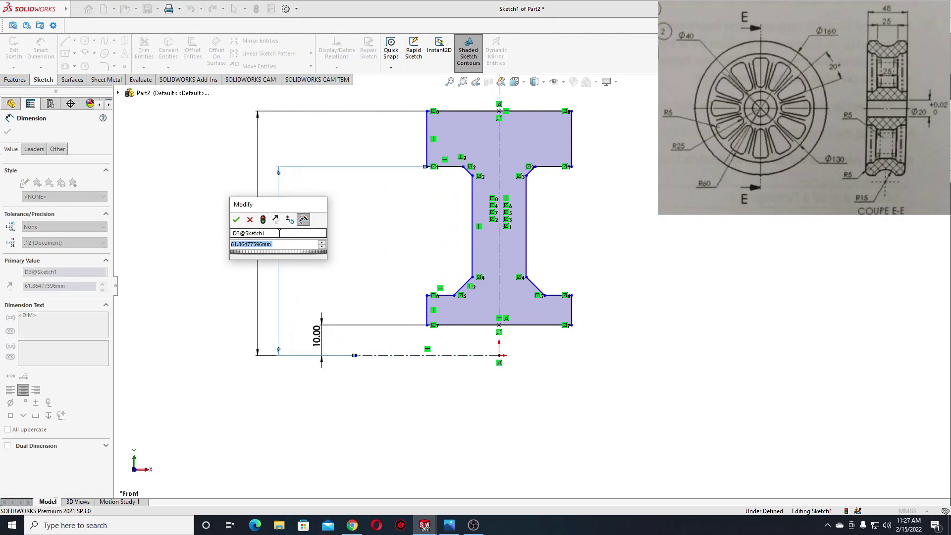
type("65")
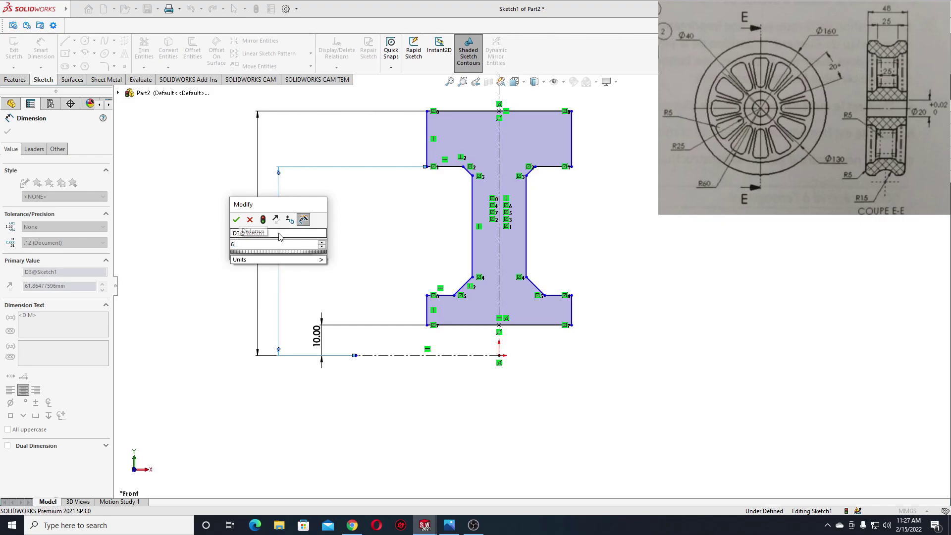
key("Return")
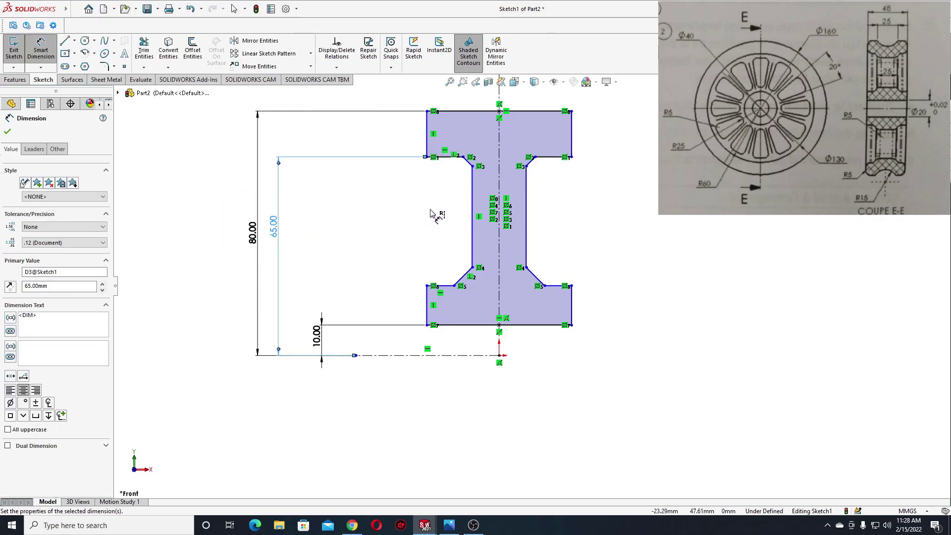
left_click(473, 198)
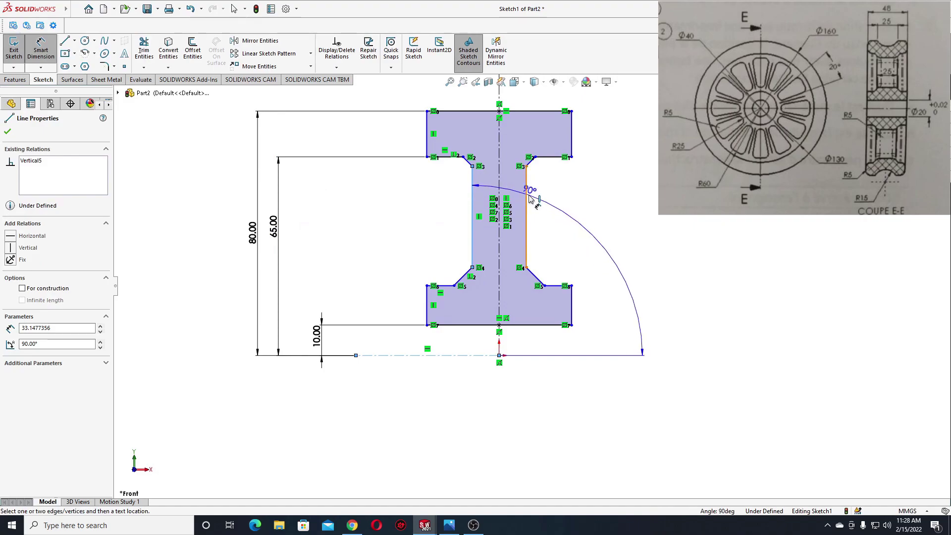
left_click(526, 201)
left_click(586, 205)
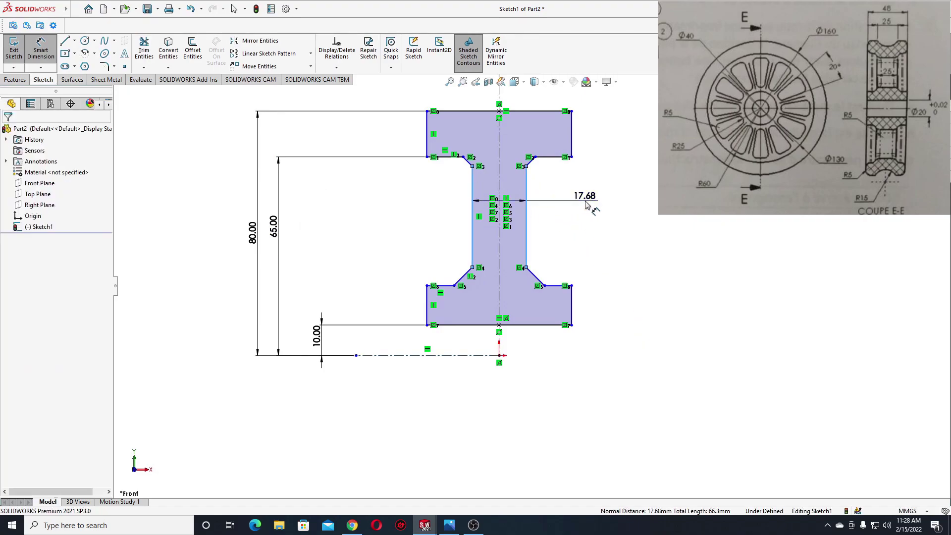
type("25")
key("Return")
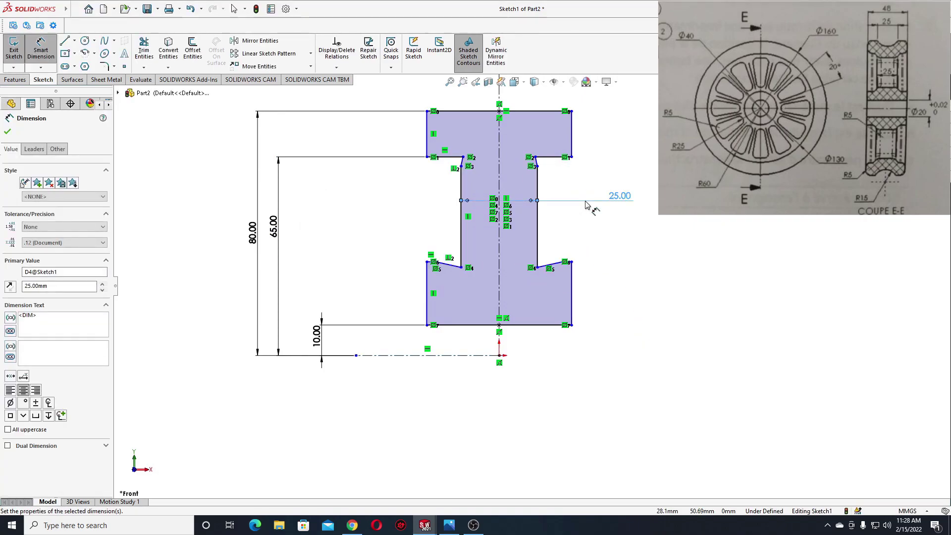
right_click(618, 264)
left_click(627, 288)
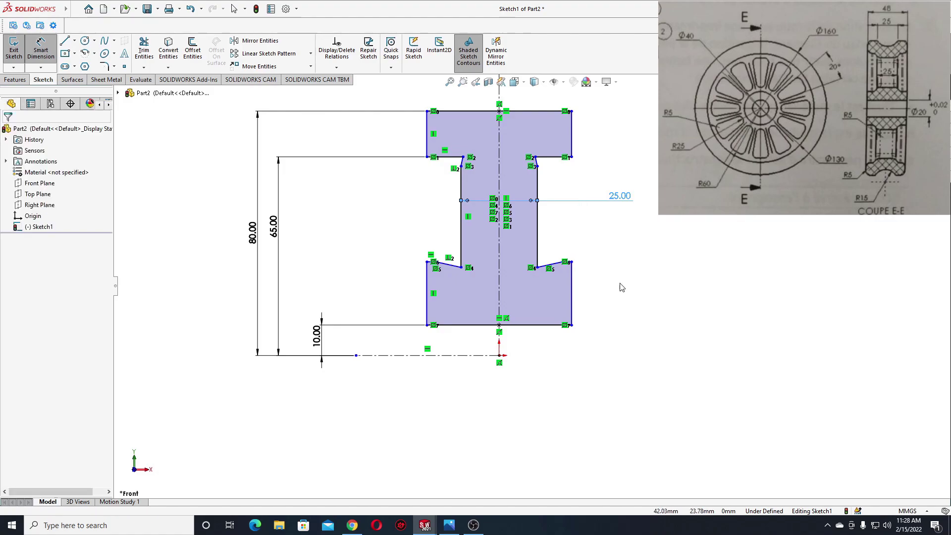
Step: Pull a lower inner corner point down and delete the short lower inner corner segment
left_click_drag(571, 262, 574, 273)
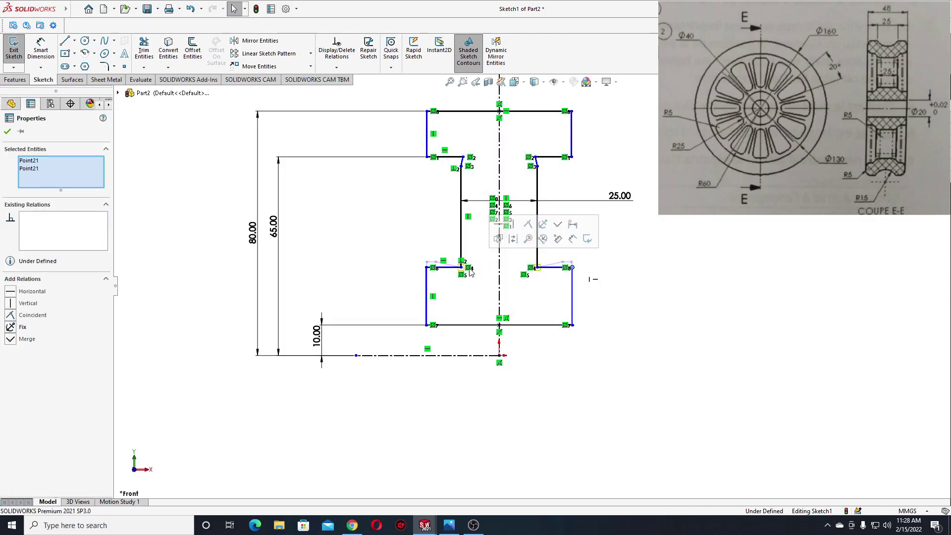
scroll(556, 142, "down", 3)
left_click(407, 388)
scroll(435, 355, "down", 2)
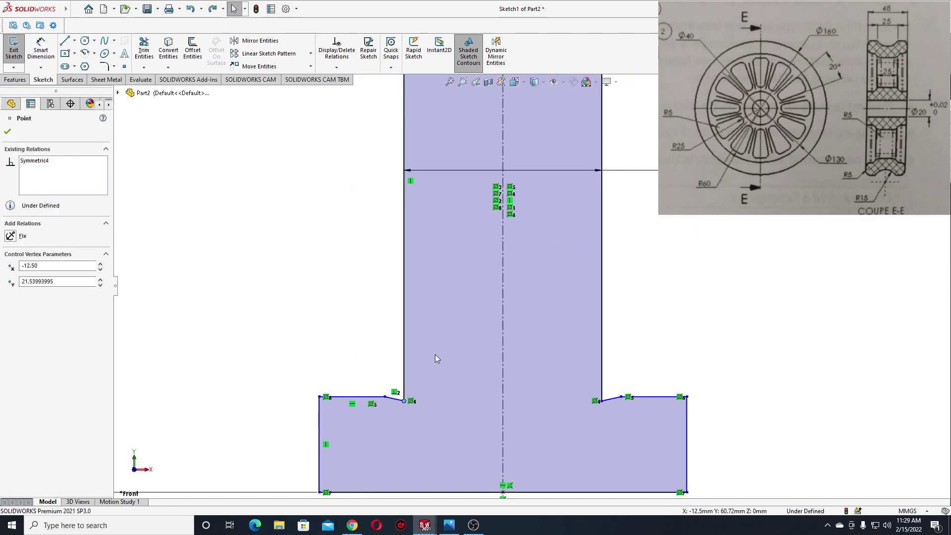
left_click(395, 397)
key("Delete")
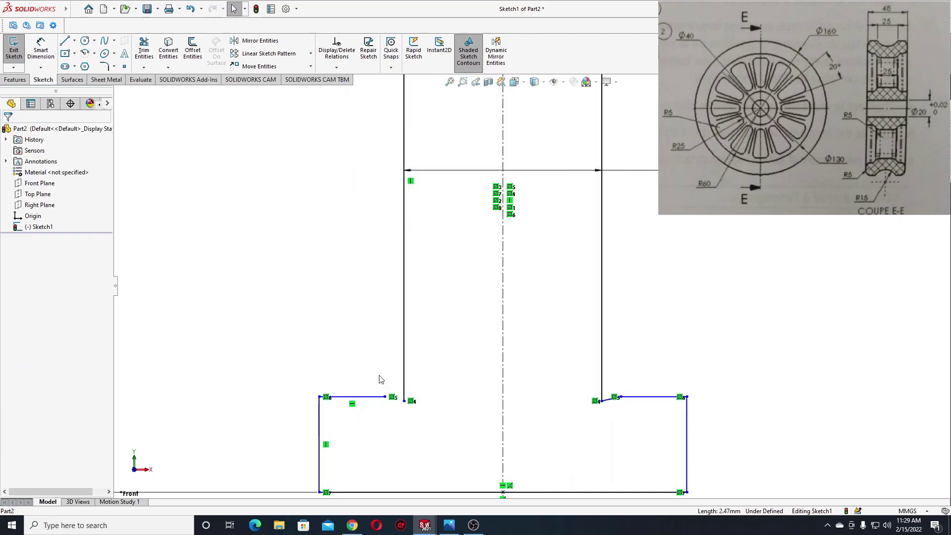
key("f")
Step: Delete the upper-left slanted line and reposition the left inner corner points along the web
left_click(464, 160)
key("Delete")
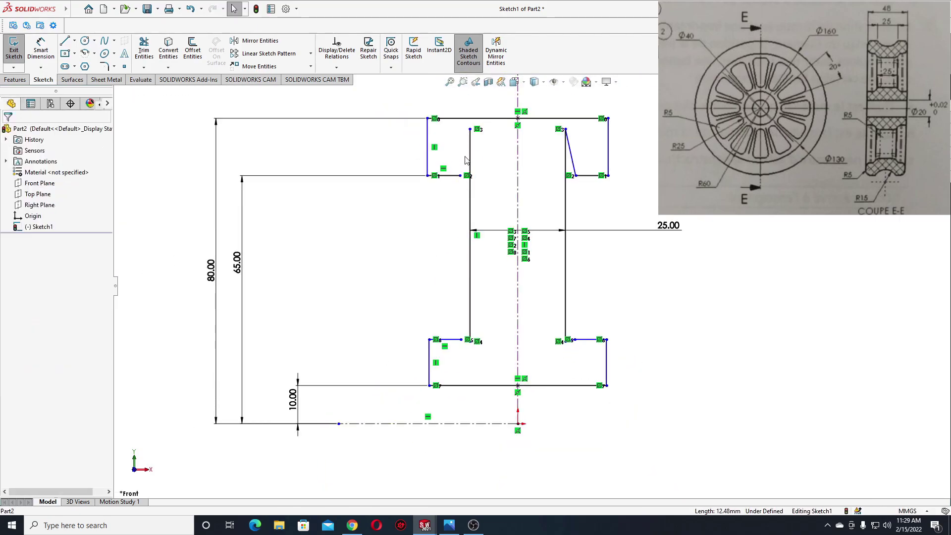
left_click_drag(470, 130, 470, 192)
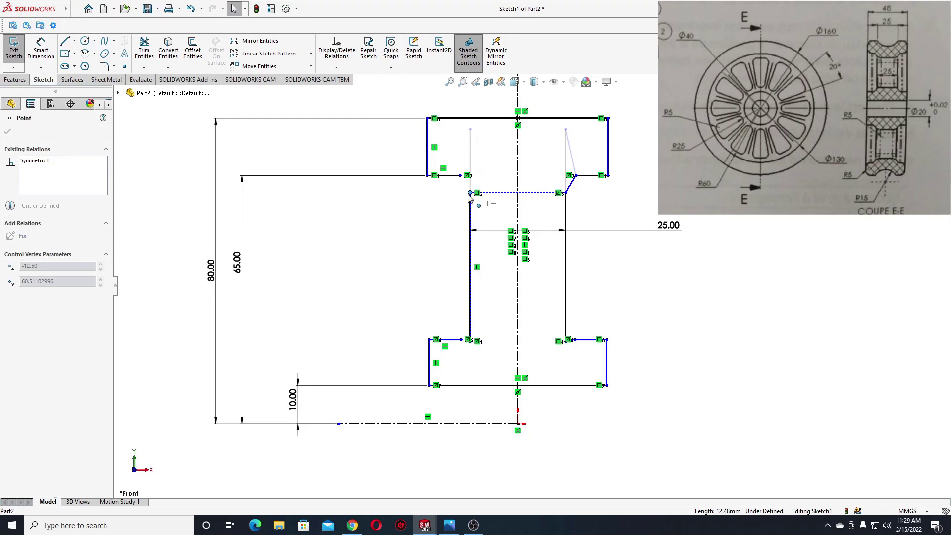
left_click_drag(471, 345, 470, 326)
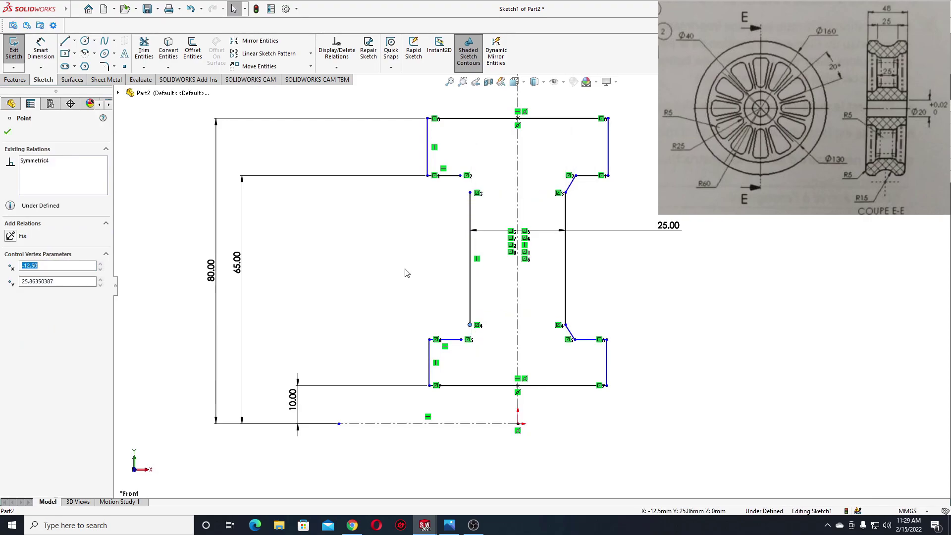
left_click(463, 184)
left_click(460, 176)
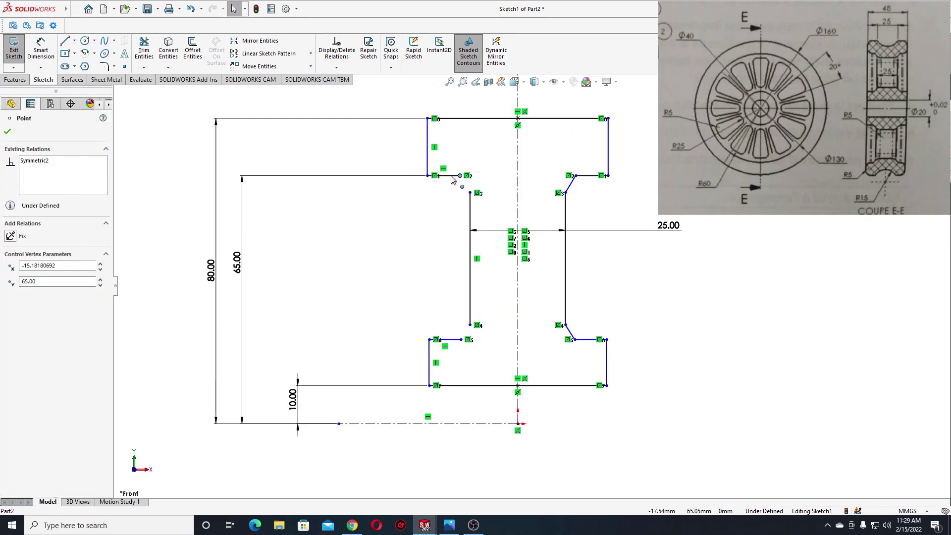
left_click_drag(451, 179, 452, 176)
left_click(336, 209)
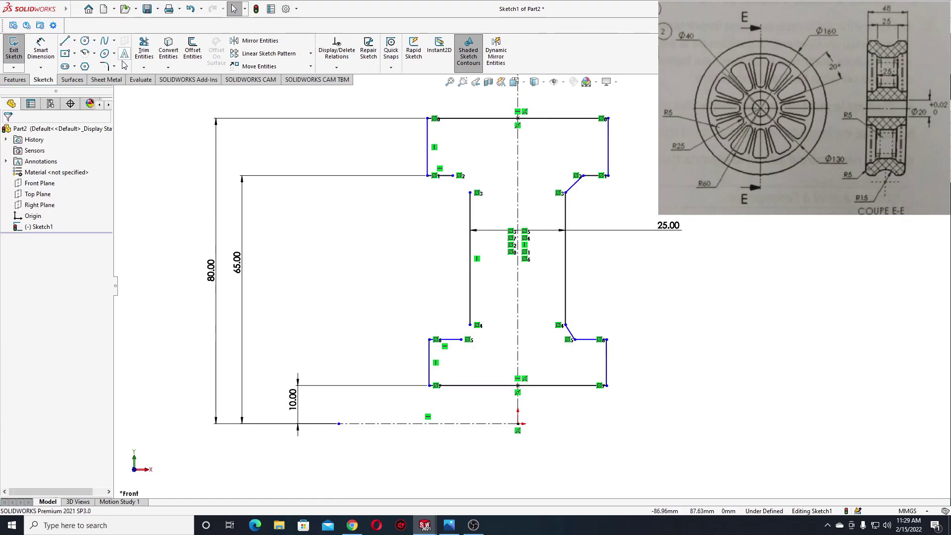
Step: Draw slanted lines closing the upper-left and lower-left inner corners of the section
left_click(65, 41)
scroll(456, 185, "down", 2)
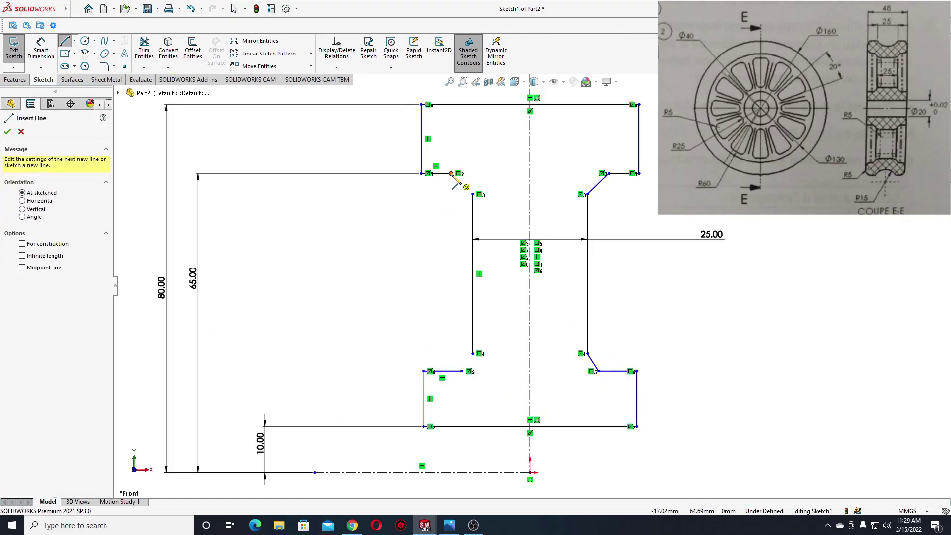
left_click(451, 175)
double_click(473, 194)
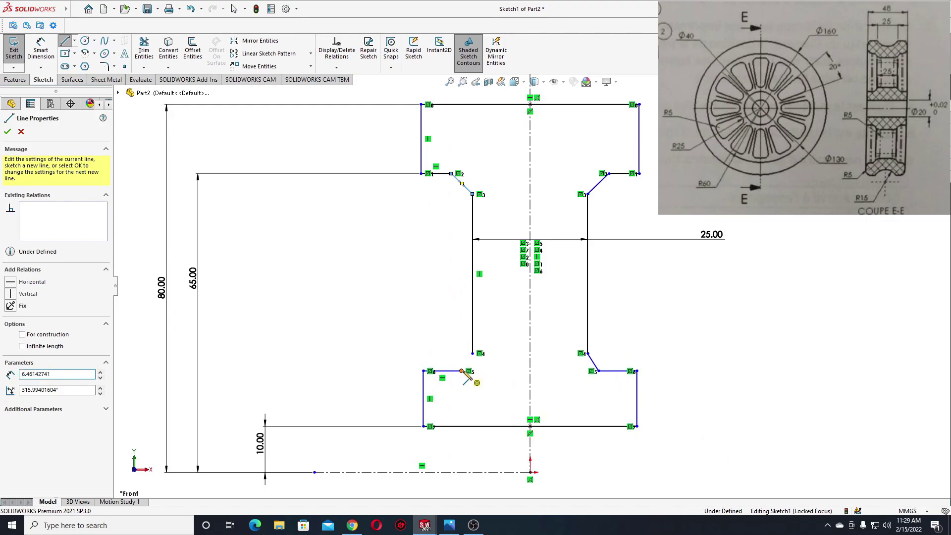
left_click(473, 354)
left_click(461, 371)
right_click(446, 352)
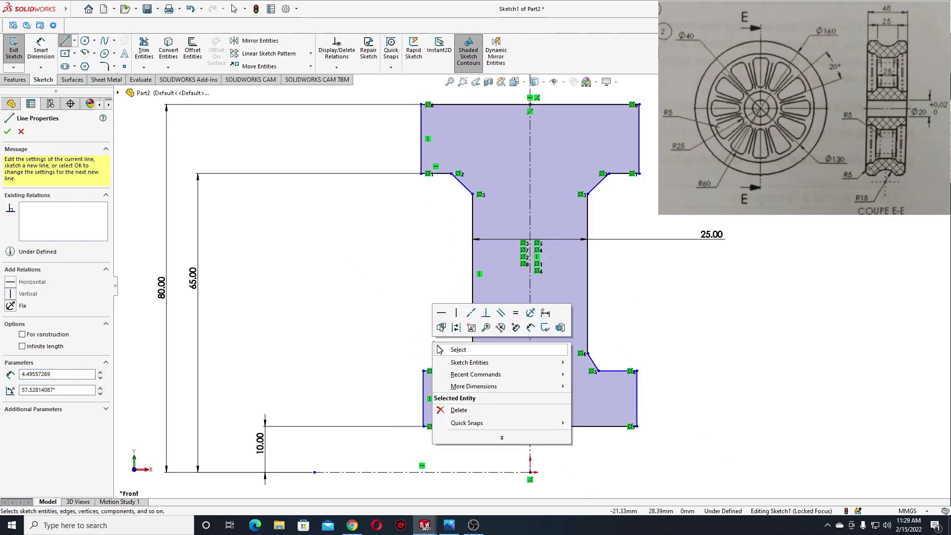
left_click(453, 352)
middle_click_drag(448, 349, 421, 343, "ctrl")
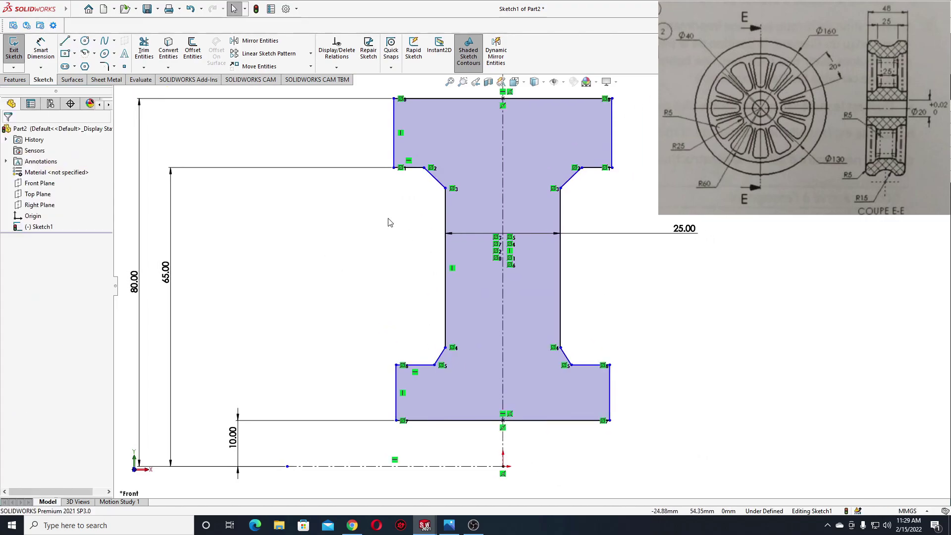
Step: Dimension the upper-left chamfer at 45° to the vertical web
key("d")
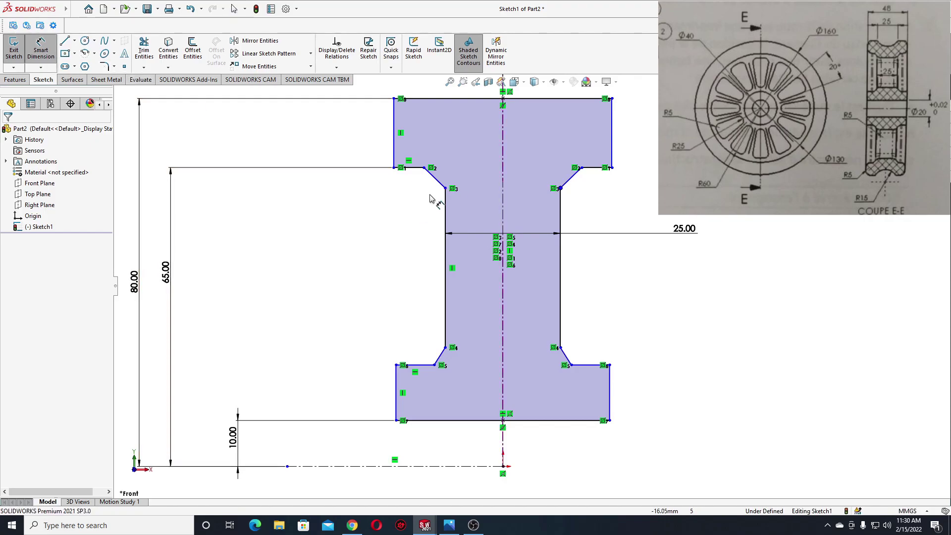
left_click(435, 180)
left_click(445, 203)
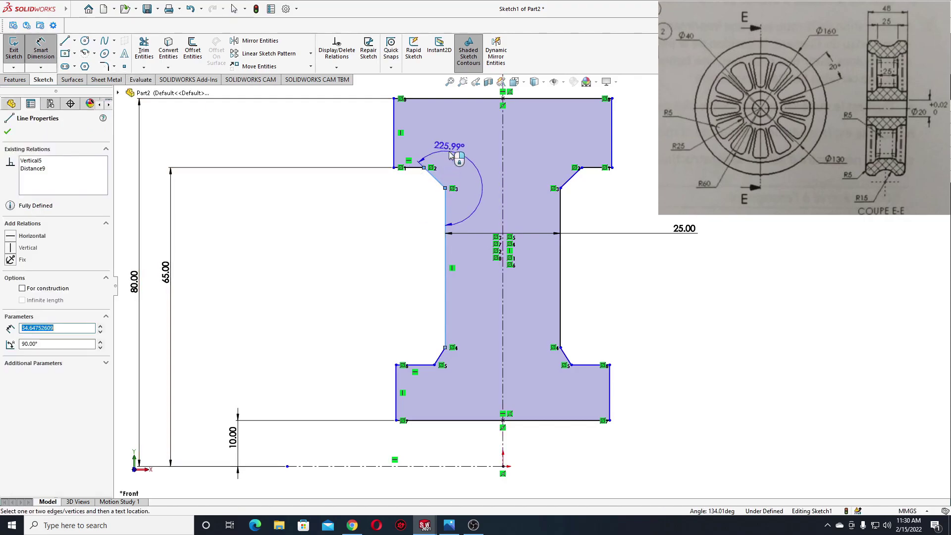
left_click(437, 130)
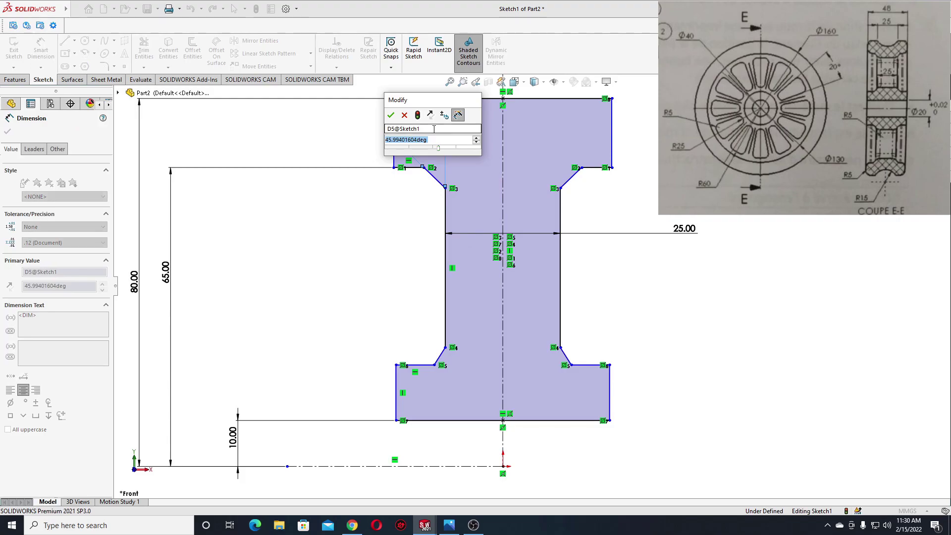
type("45")
key("Return")
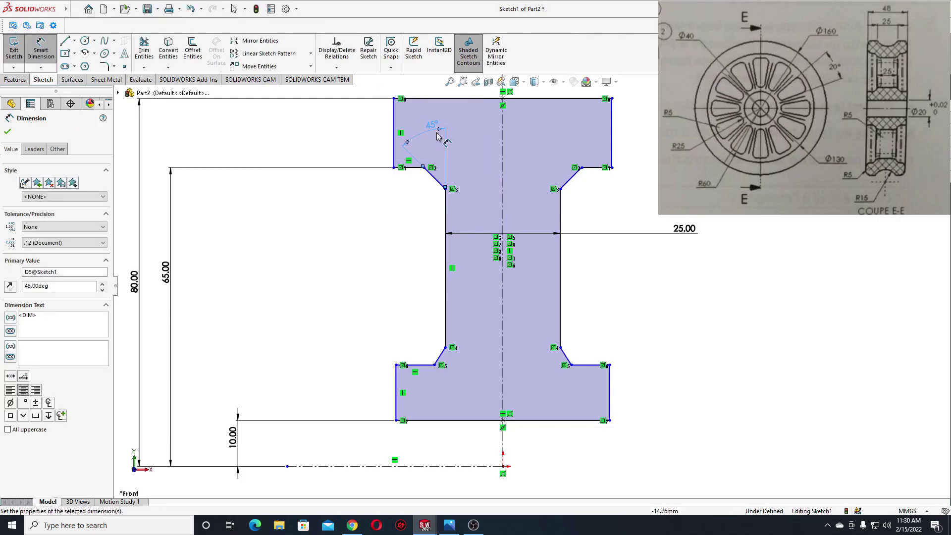
Step: Dimension the lower-left chamfer at 45° to the vertical line
left_click(444, 357)
left_click(446, 333)
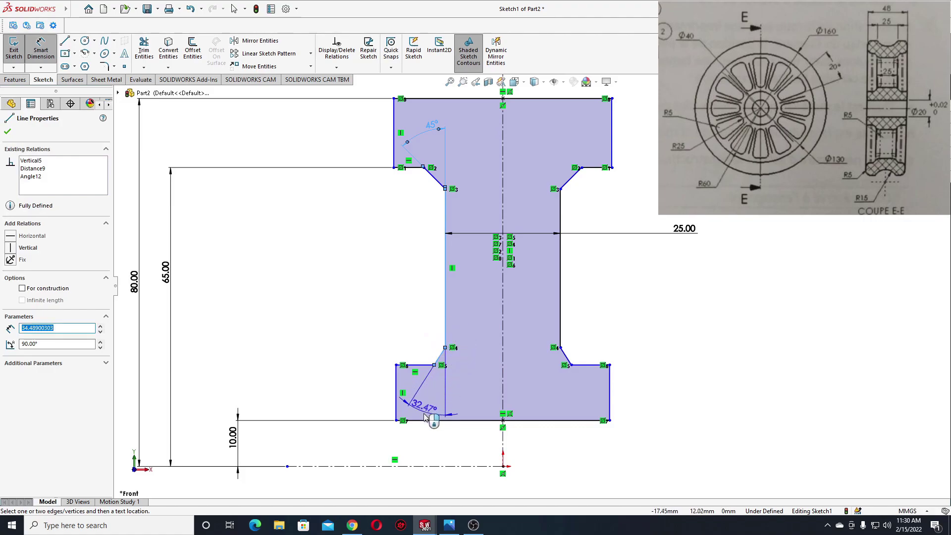
left_click(419, 448)
type("45")
key("Return")
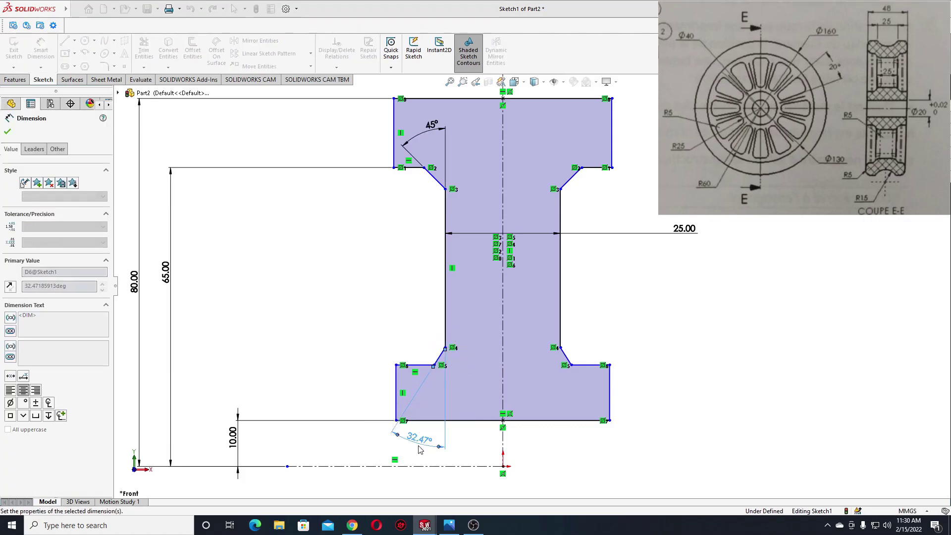
right_click(376, 289)
left_click(407, 316)
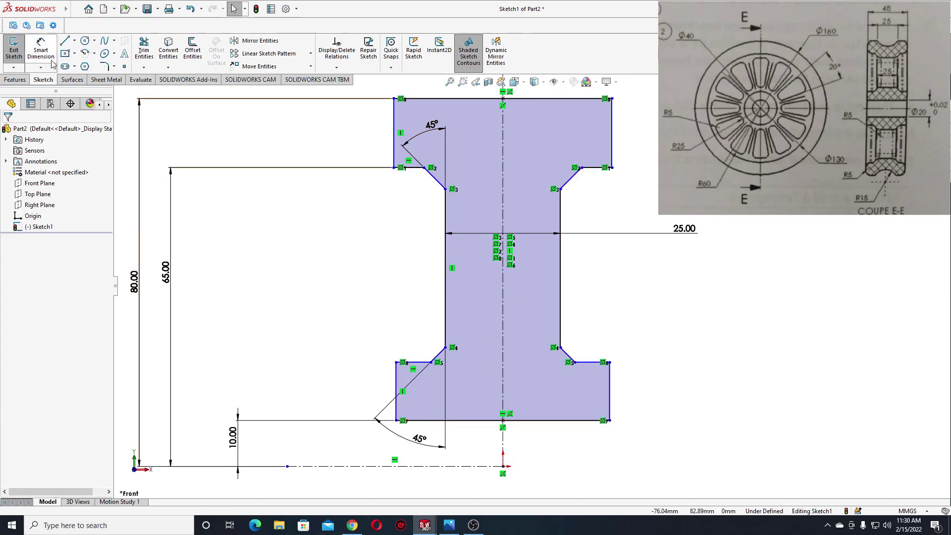
Step: Start a dimension on the upper-right chamfer line, then cancel it
left_click(41, 49)
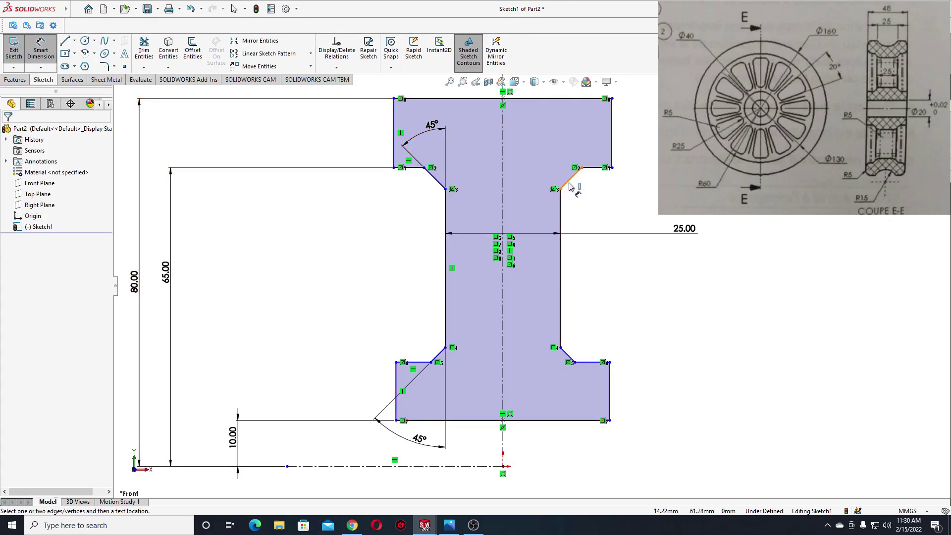
left_click(561, 203)
key("Escape")
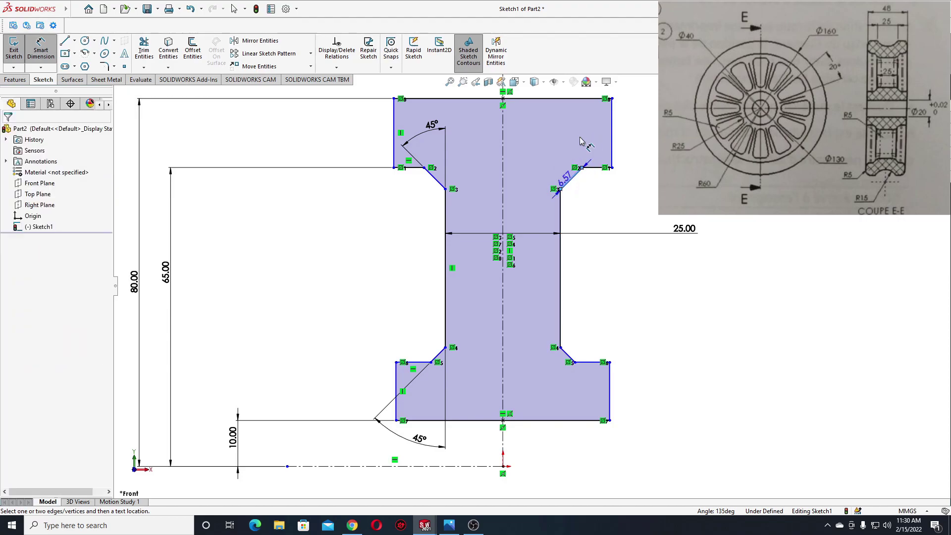
scroll(570, 265, "up", 3)
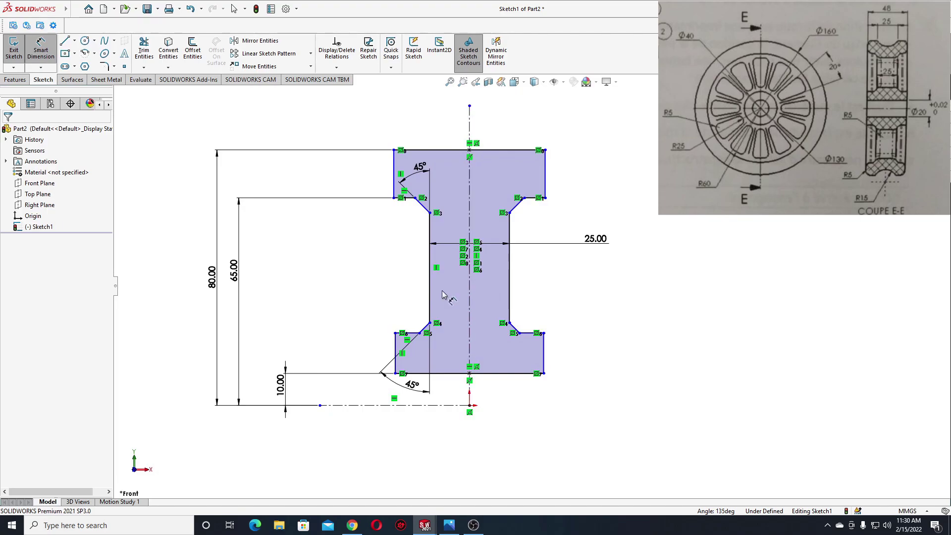
Step: Dimension the upper flange's top edge to a width of 48
middle_click_drag(505, 365, 525, 363, "ctrl")
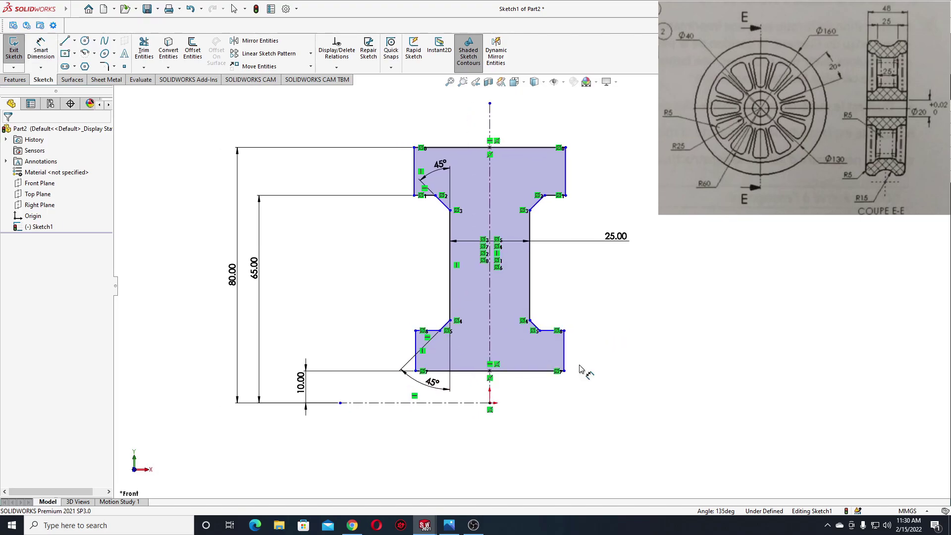
left_click(476, 141)
left_click(475, 115)
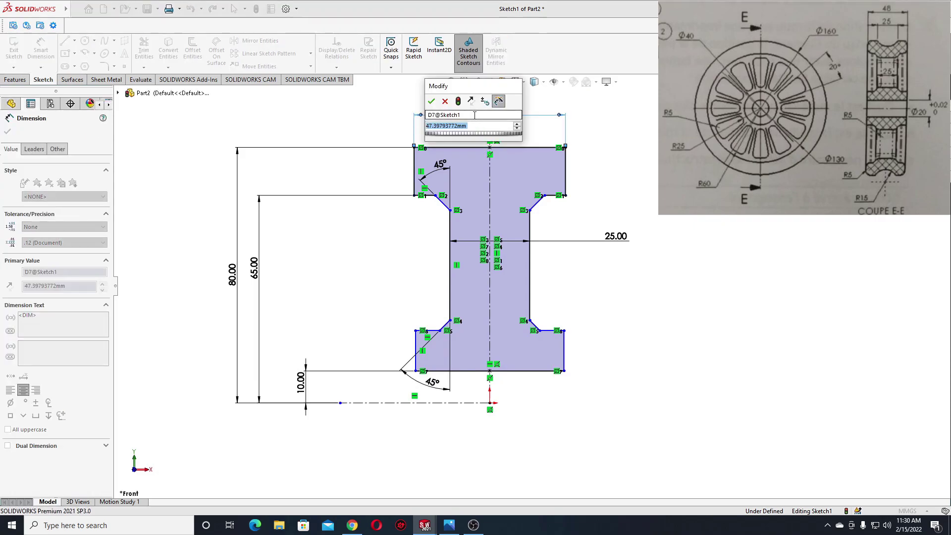
type("48")
key("Return")
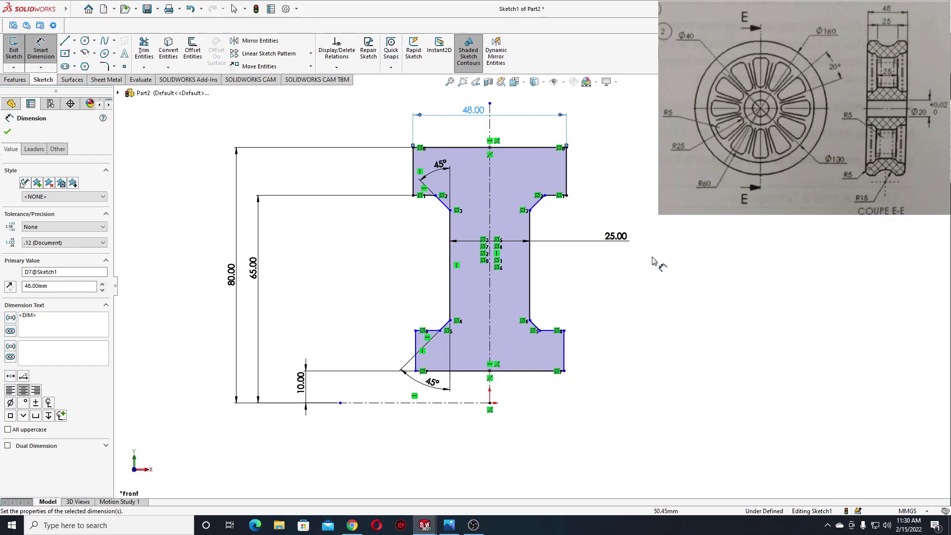
Step: Dimension the lower right flange edge 20 from the centreline
left_click(561, 328)
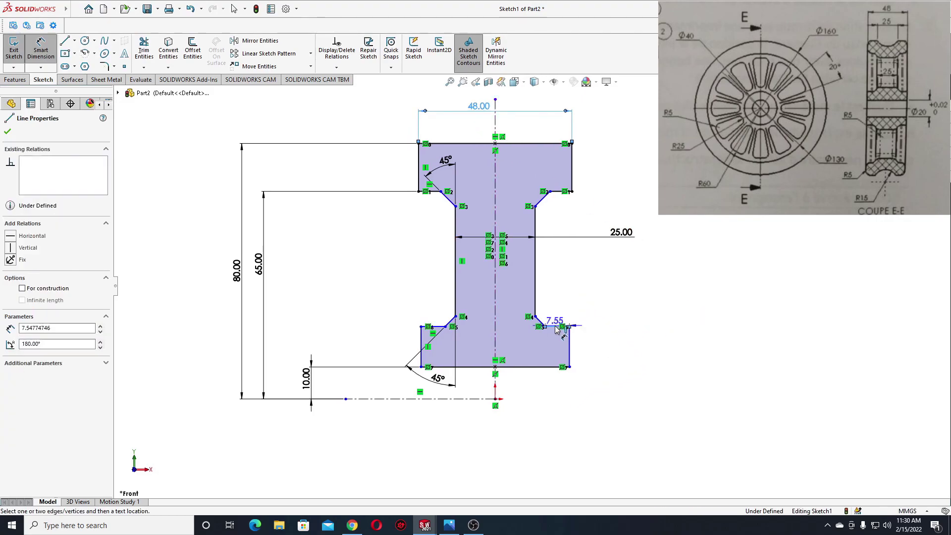
left_click(487, 401)
left_click(636, 364)
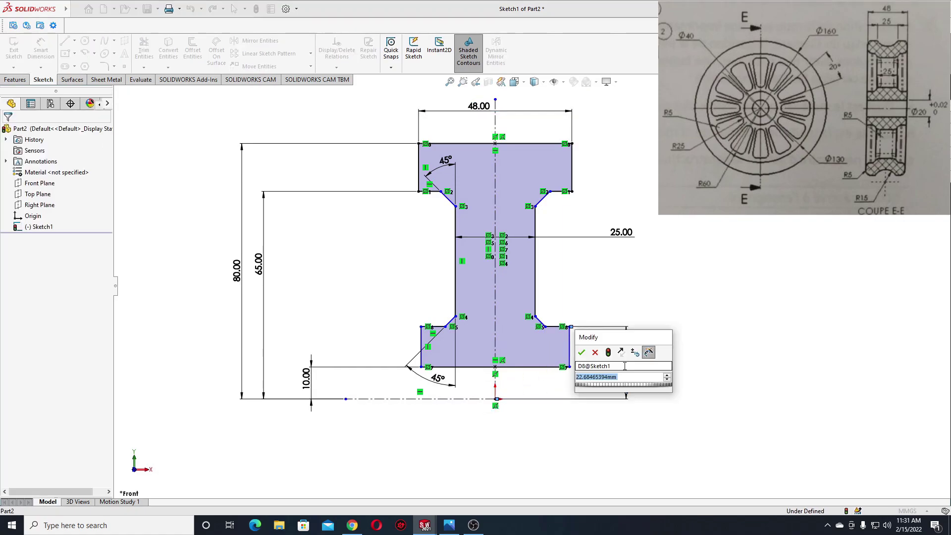
type("20")
key("Return")
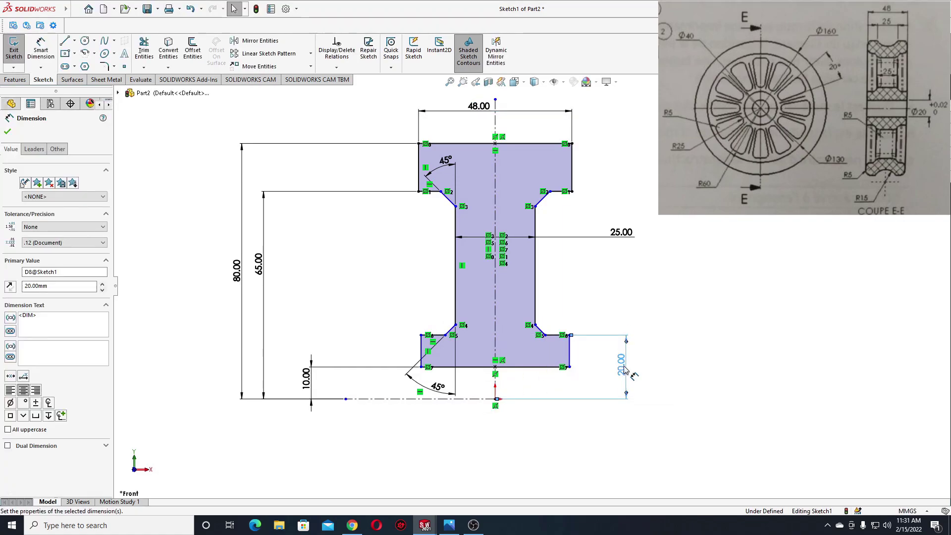
right_click(605, 275)
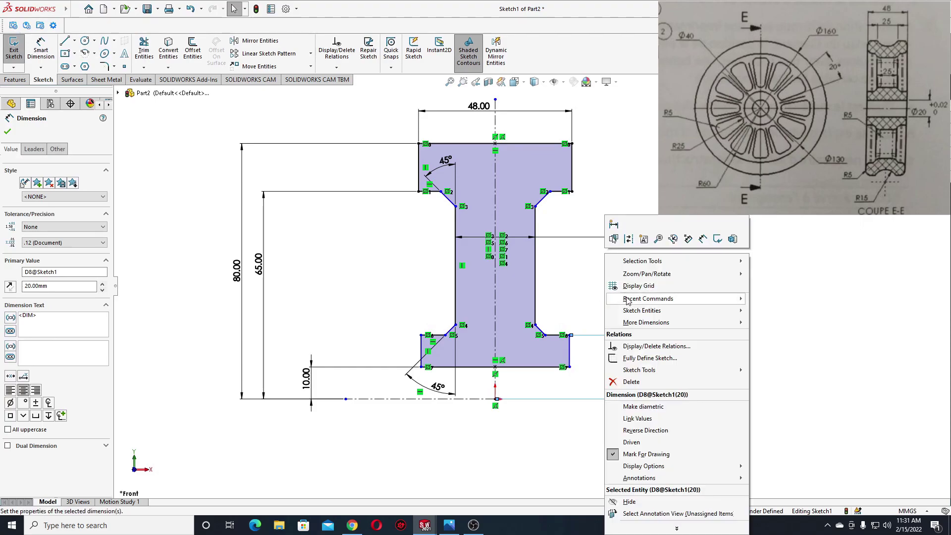
left_click(628, 337)
Step: Make the two right vertical edges collinear and the two left chamfer corners vertical
left_click(571, 357)
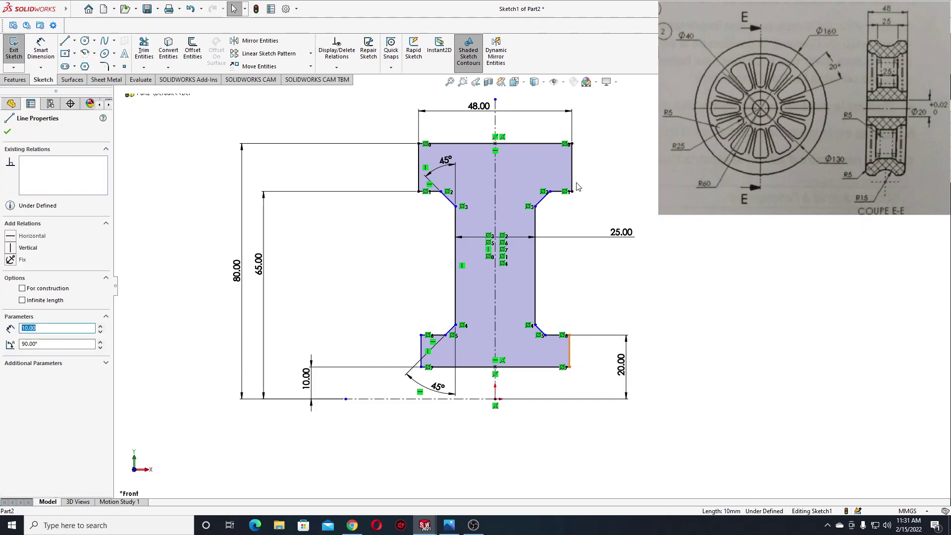
left_click(573, 180, "ctrl")
left_click(636, 139)
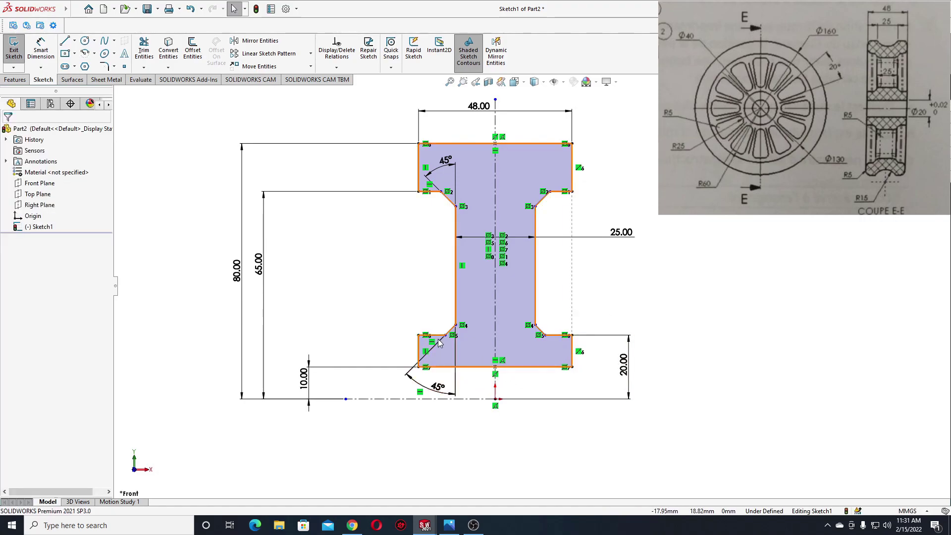
left_click(455, 326)
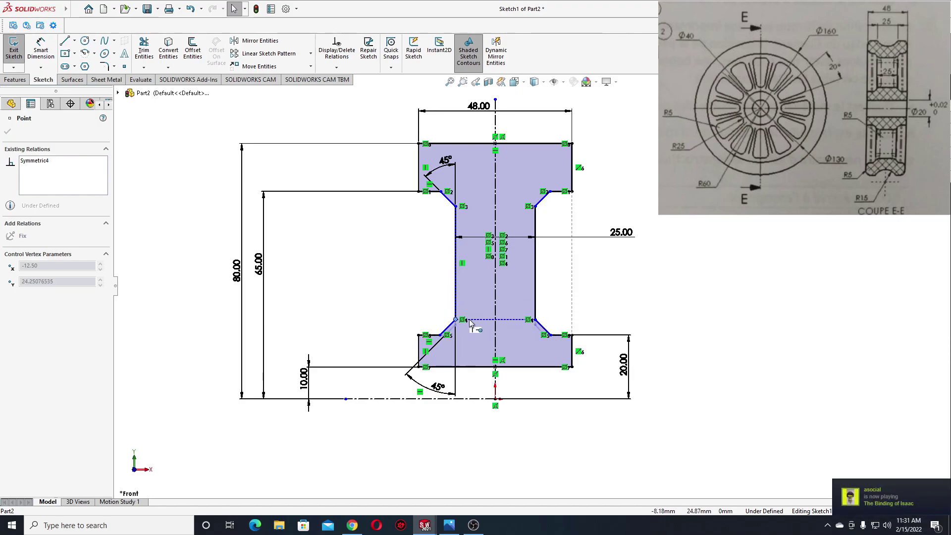
key("Escape")
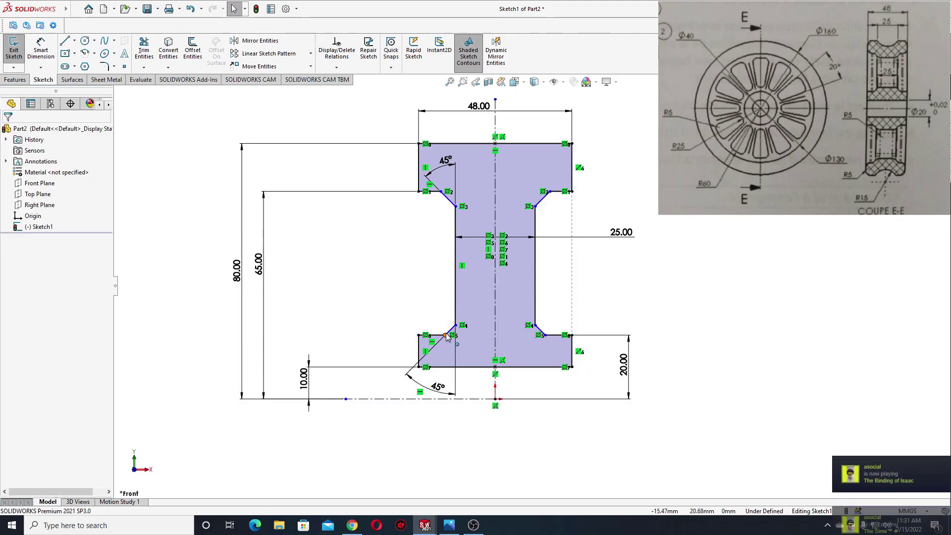
left_click(445, 335)
left_click(466, 173)
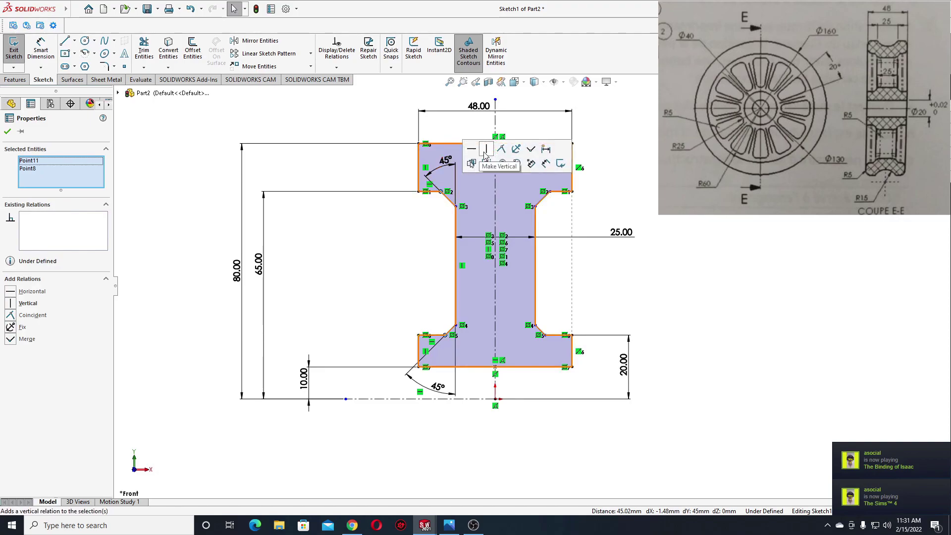
left_click(358, 274)
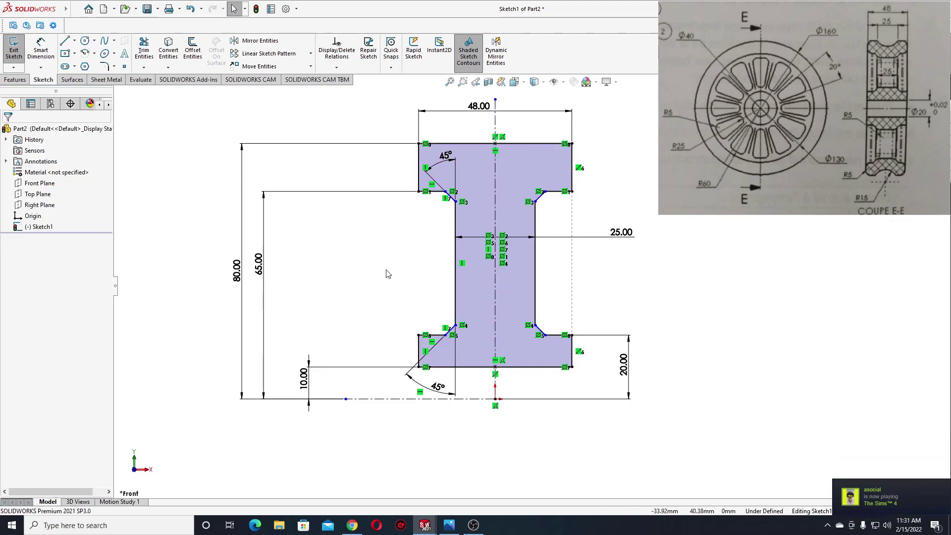
Step: Dimension the lower-left chamfer corner 25 above the bottom centreline, fully defining the sketch
left_click(40, 49)
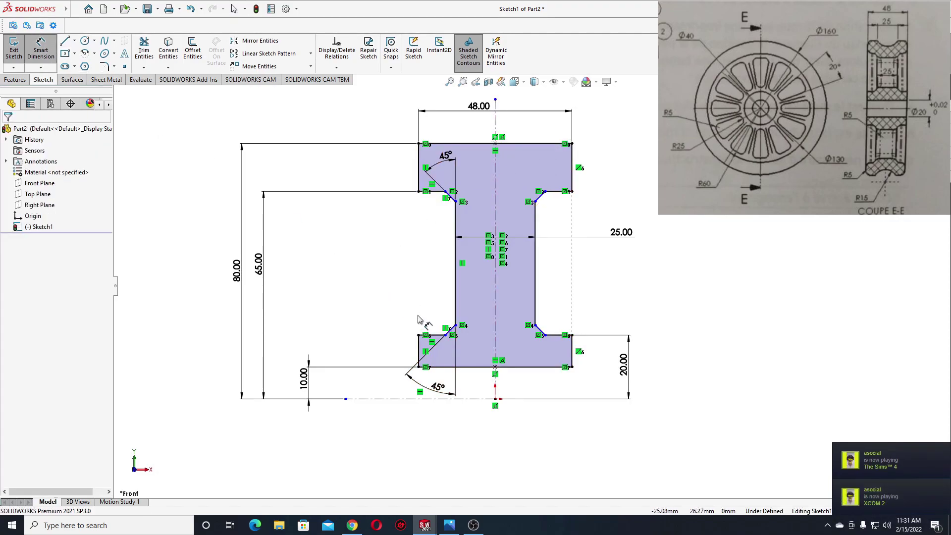
left_click(455, 326)
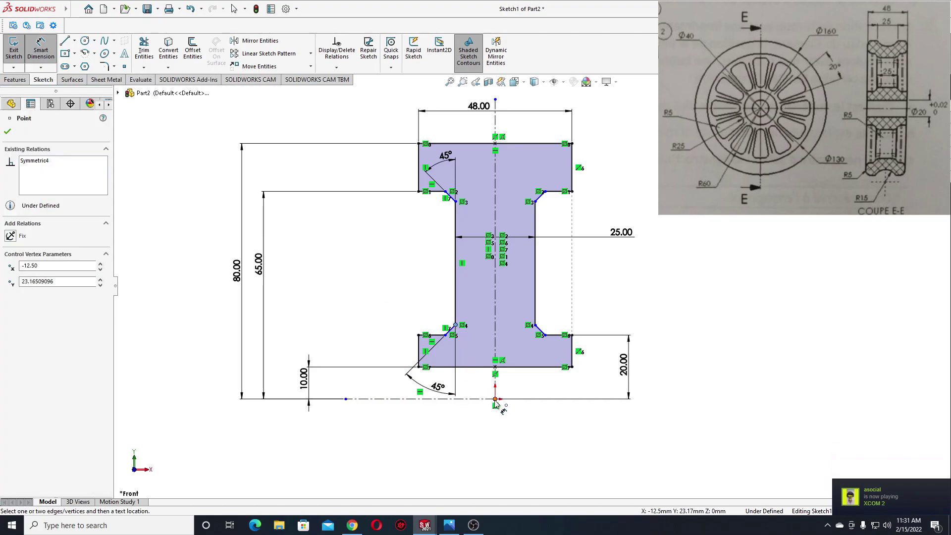
left_click(485, 399)
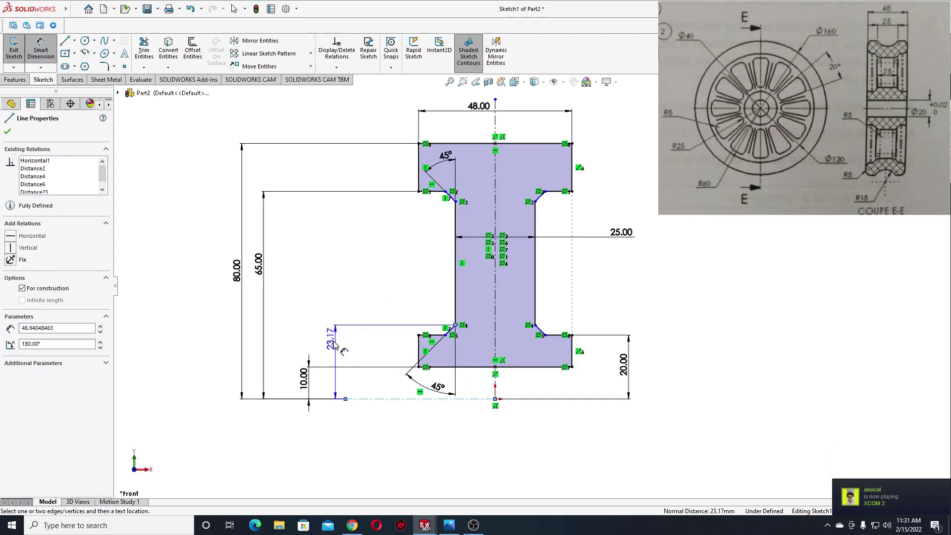
left_click(295, 342)
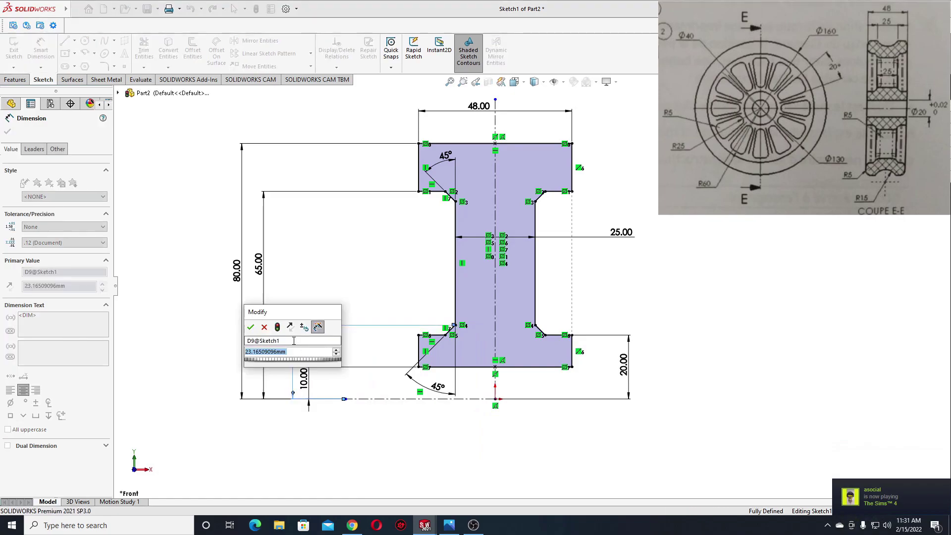
type("25")
key("Return")
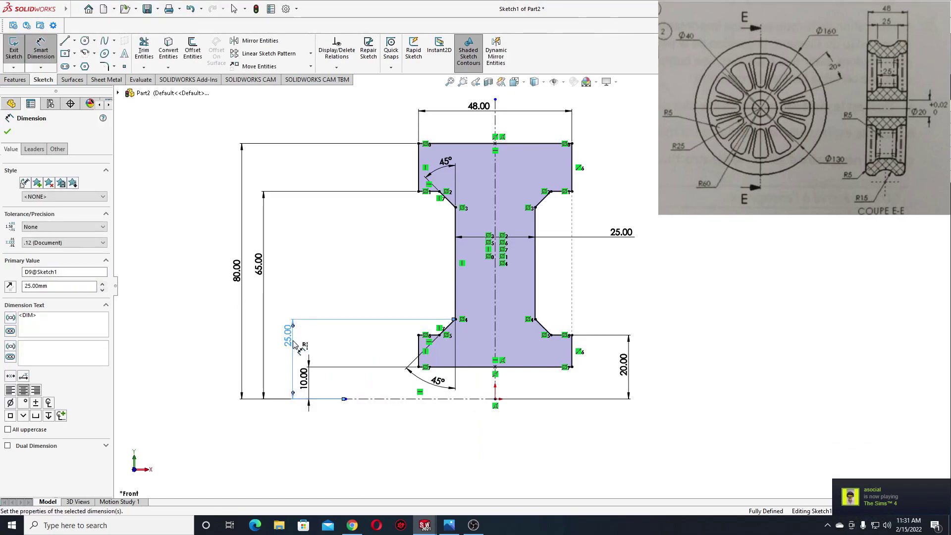
right_click(342, 272)
left_click(398, 295)
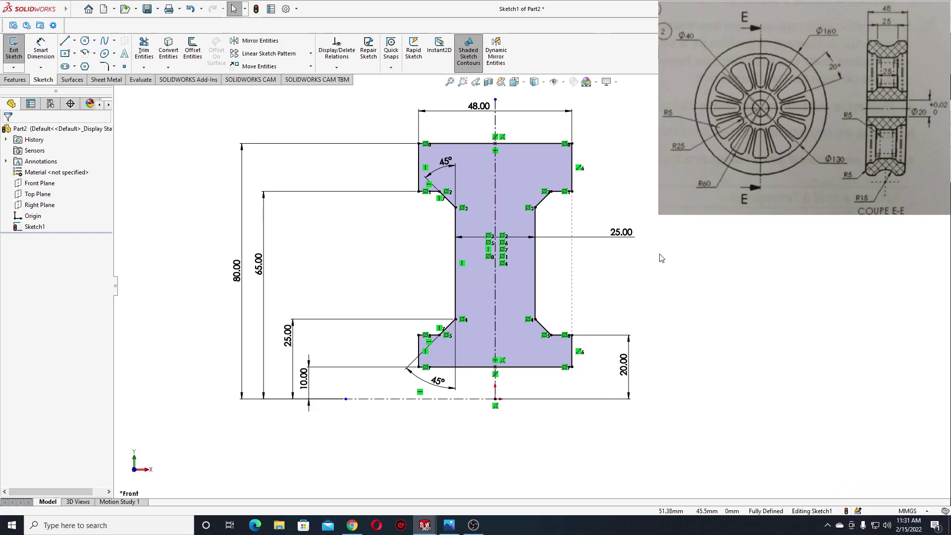
scroll(531, 286, "up", 2)
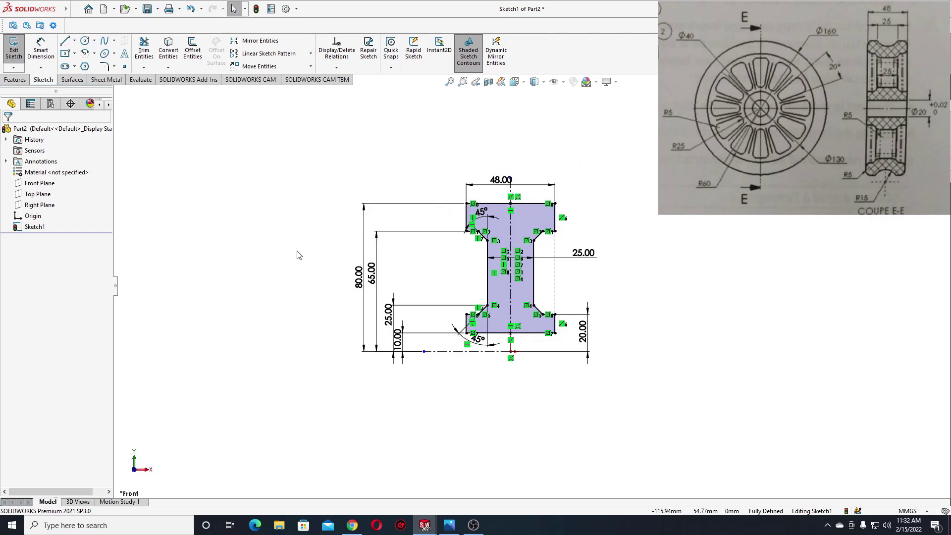
Step: Revolve the section 360° about the horizontal centreline into Revolve1 and inspect it
left_click(15, 80)
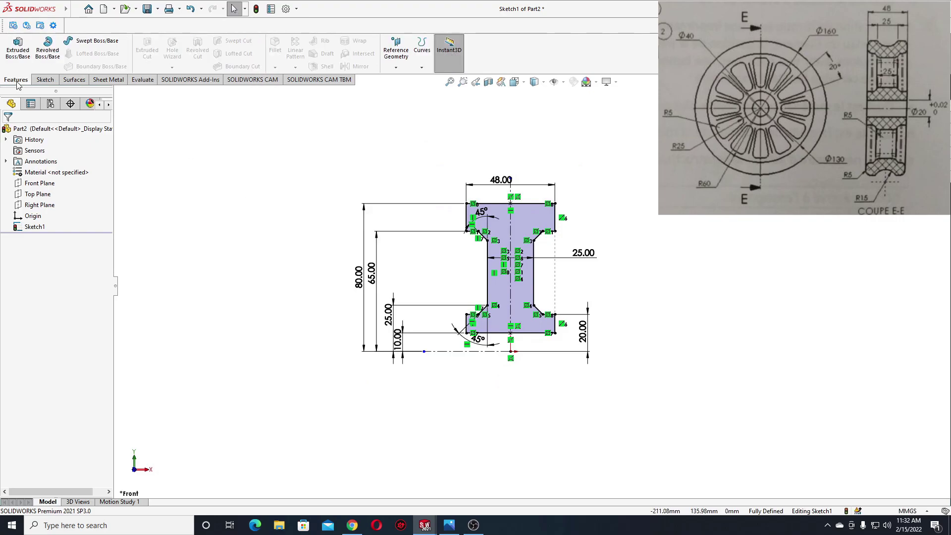
left_click(49, 51)
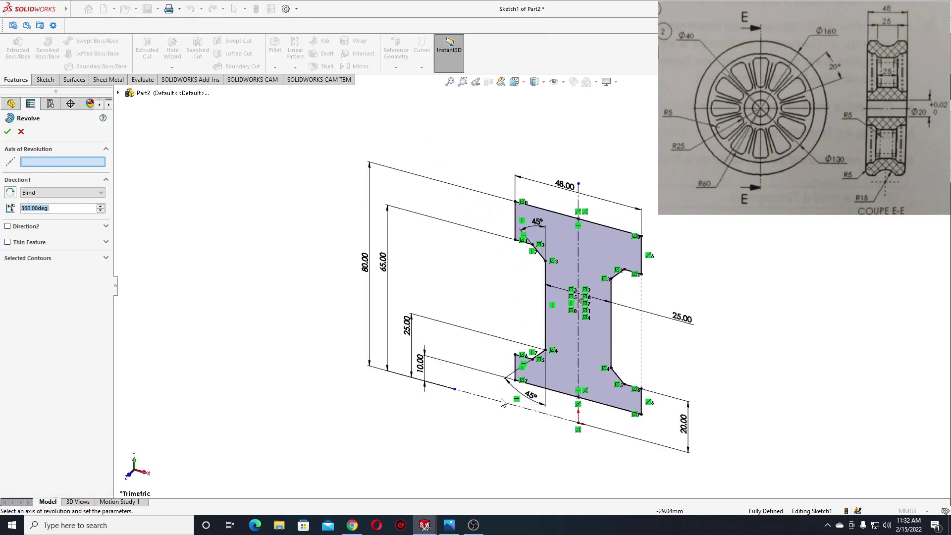
left_click(501, 405)
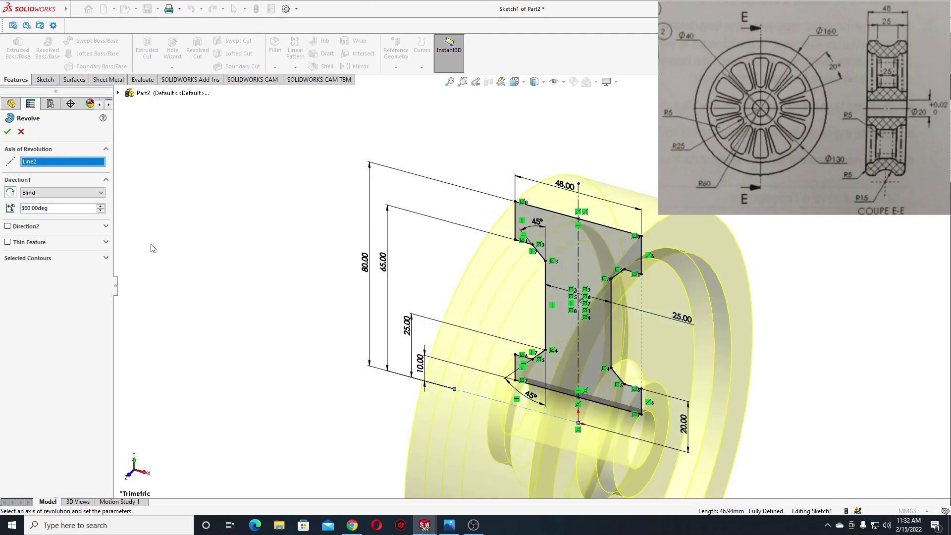
left_click(8, 131)
middle_click_drag(236, 230, 358, 324)
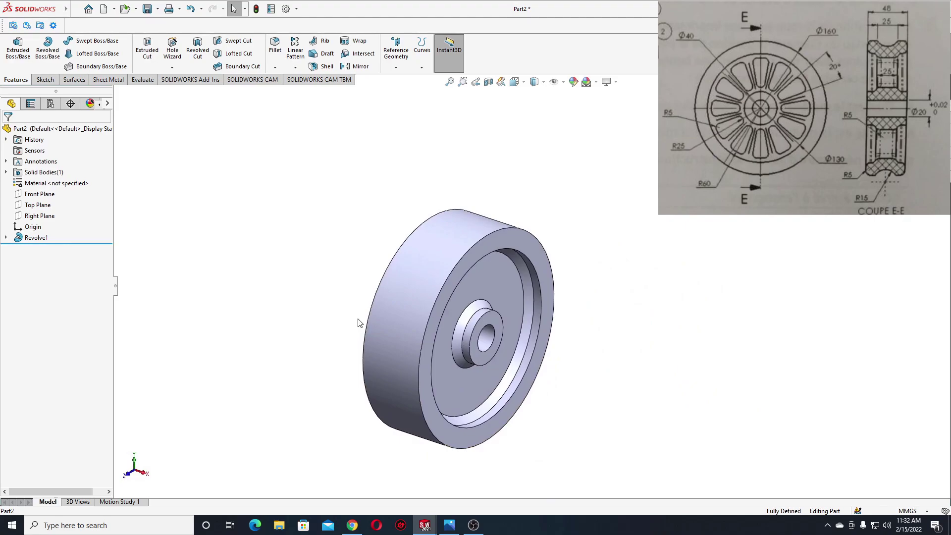
Step: Start a sketch on the Front Plane with a horizontal centerline from the origin leftward
left_click(39, 194)
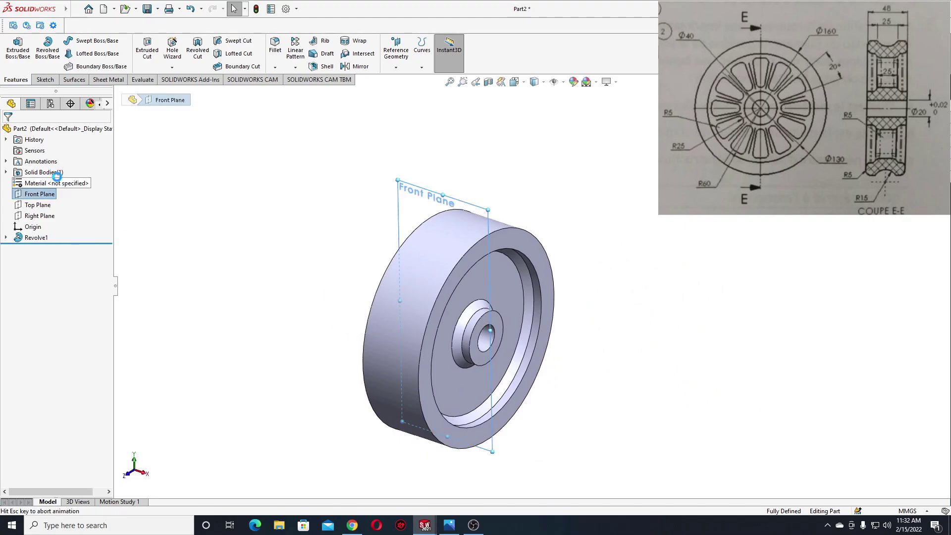
left_click(74, 177)
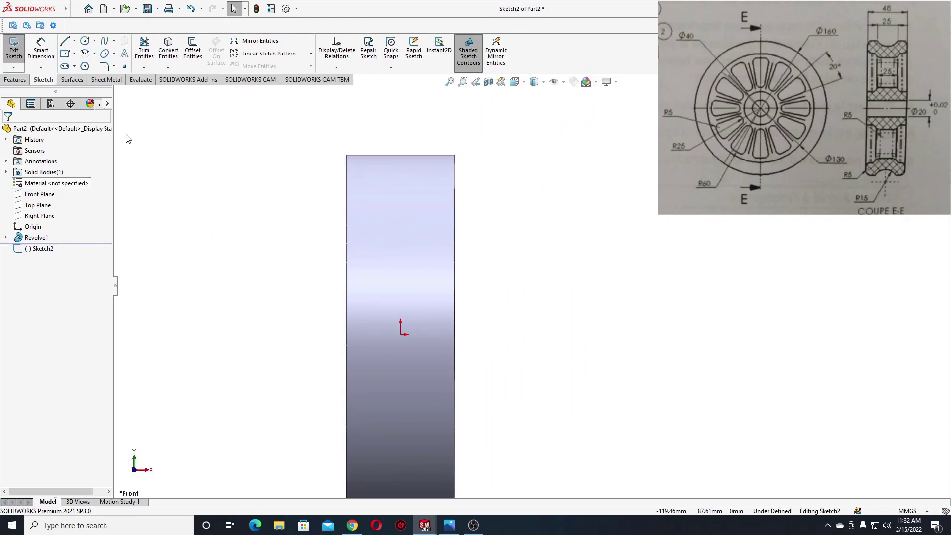
left_click(75, 41)
left_click(88, 63)
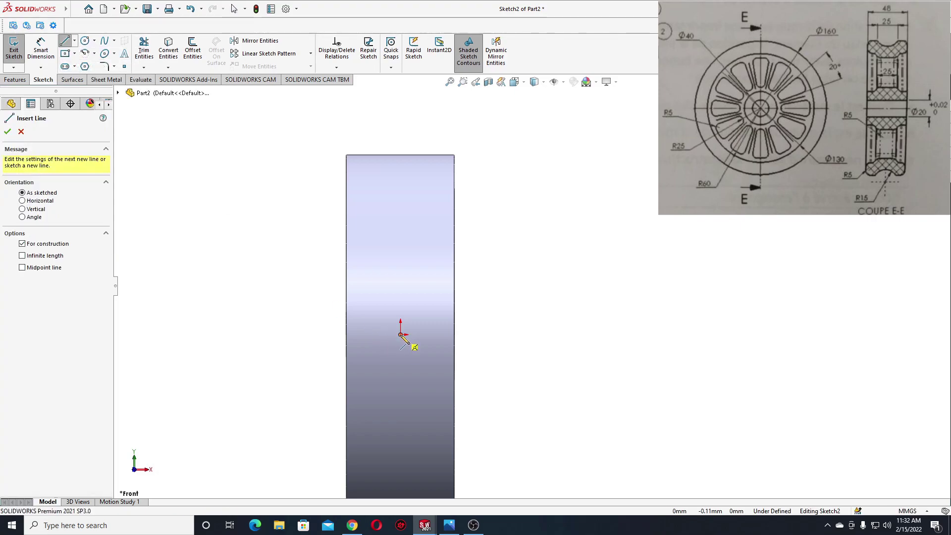
left_click(401, 335)
left_click(299, 335)
key("Escape")
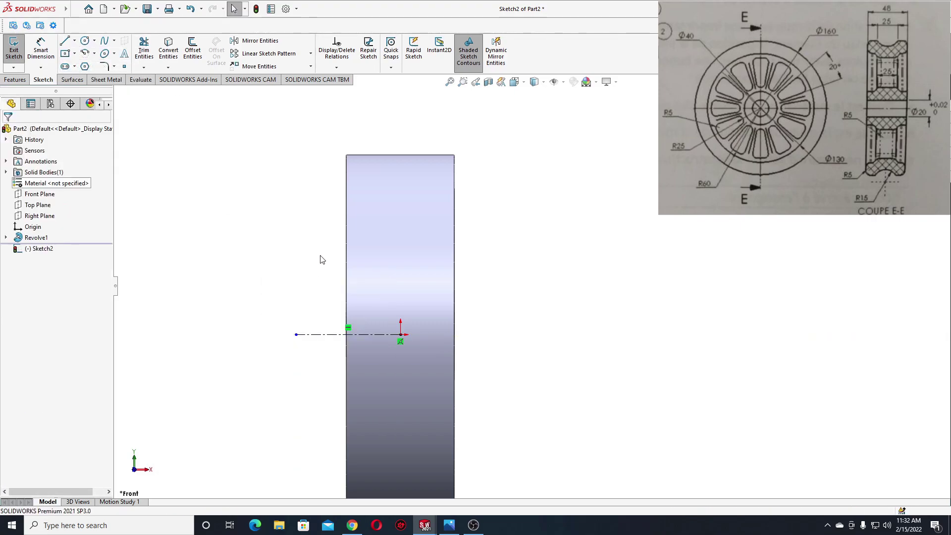
Step: Draw a centerpoint arc across the rim edge, its centre vertical with the origin
left_click(84, 53)
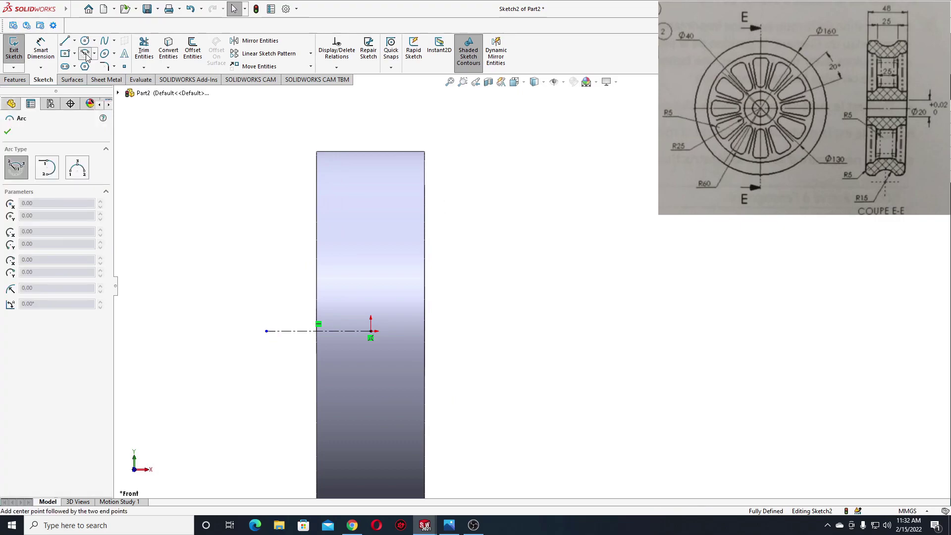
left_click(371, 116)
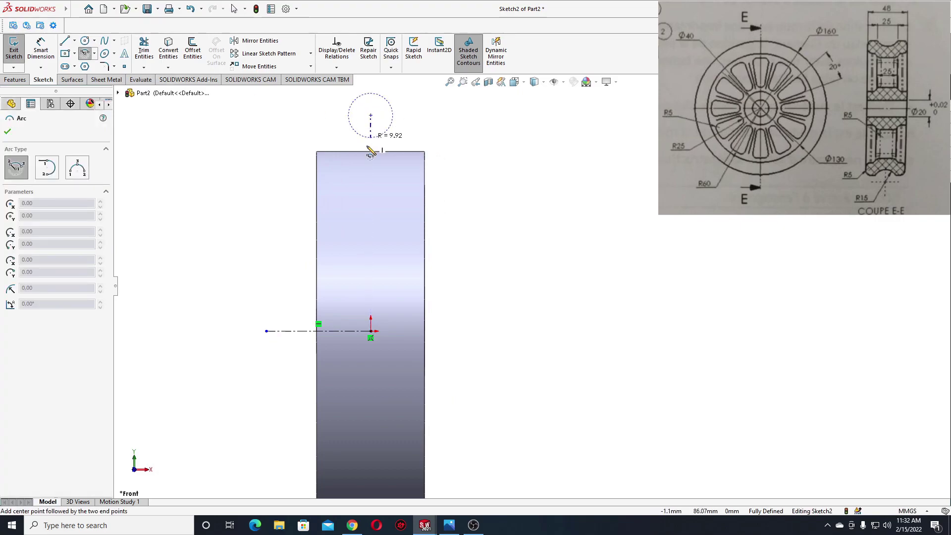
left_click(333, 152)
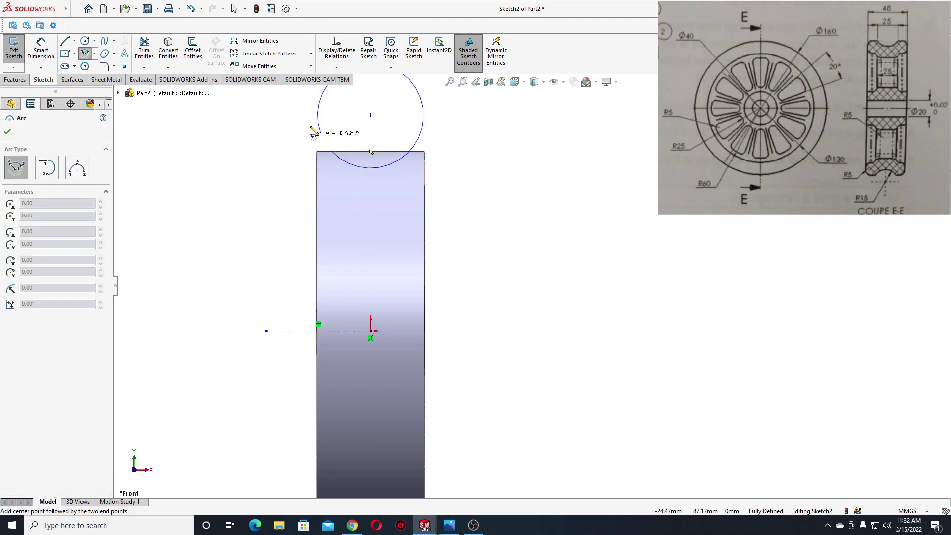
left_click(409, 152)
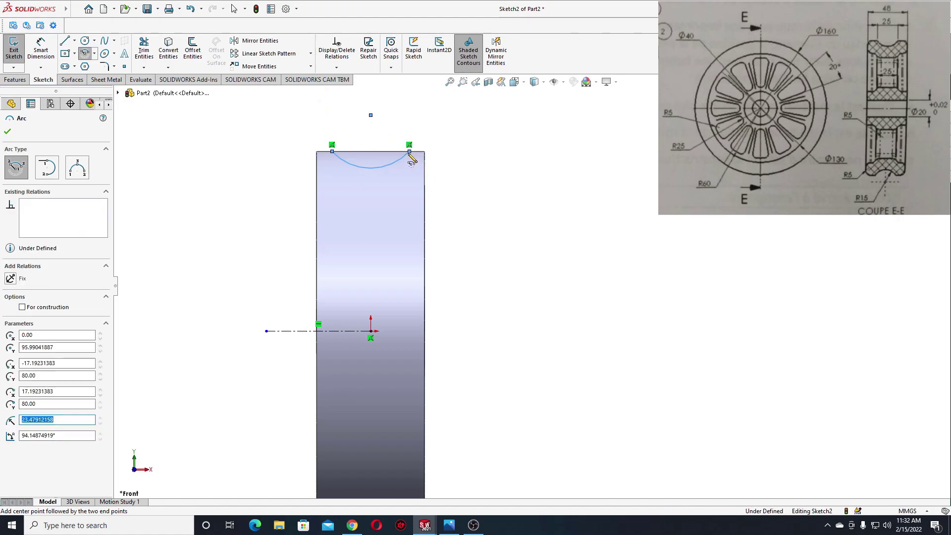
right_click(309, 141)
left_click(335, 141)
left_click(371, 116)
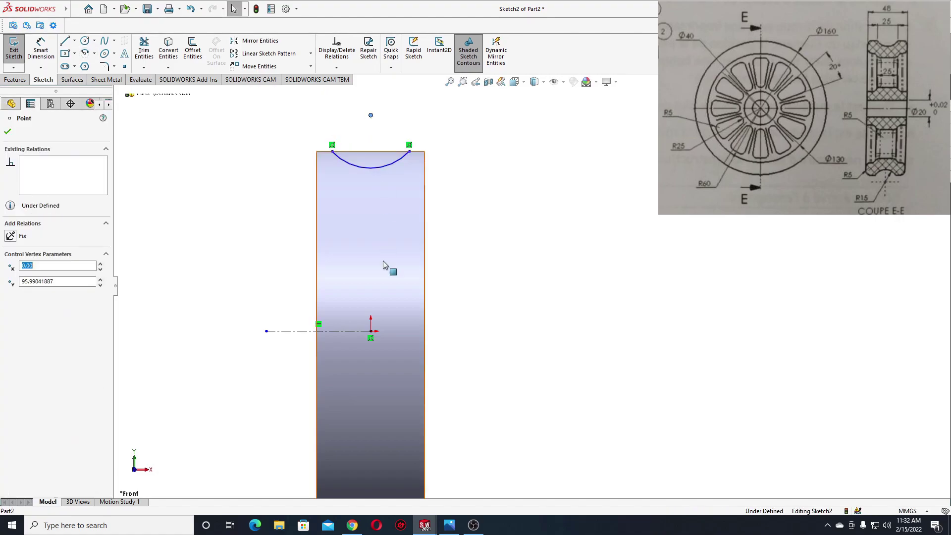
left_click(370, 331, "ctrl")
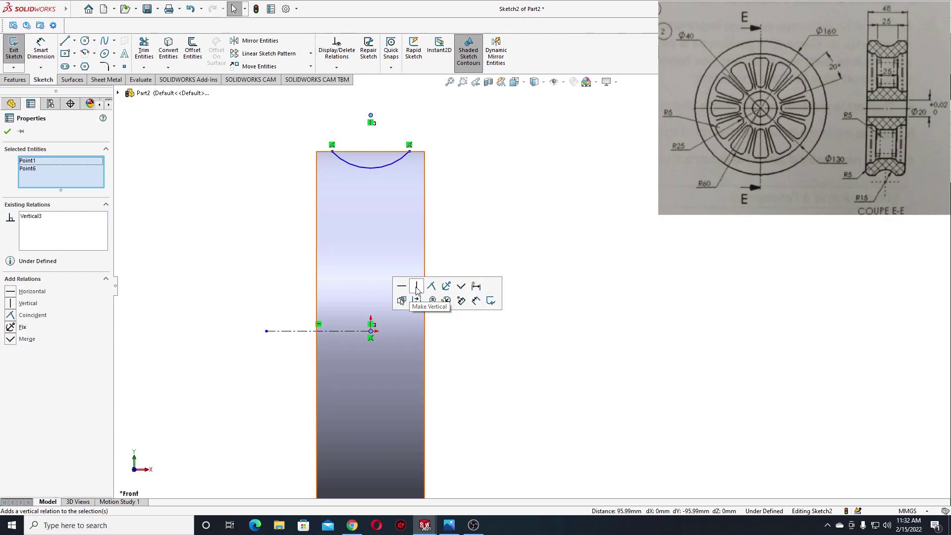
left_click(505, 203)
Step: Dimension the arc to radius 15 and 25 mm between its endpoints
left_click(44, 52)
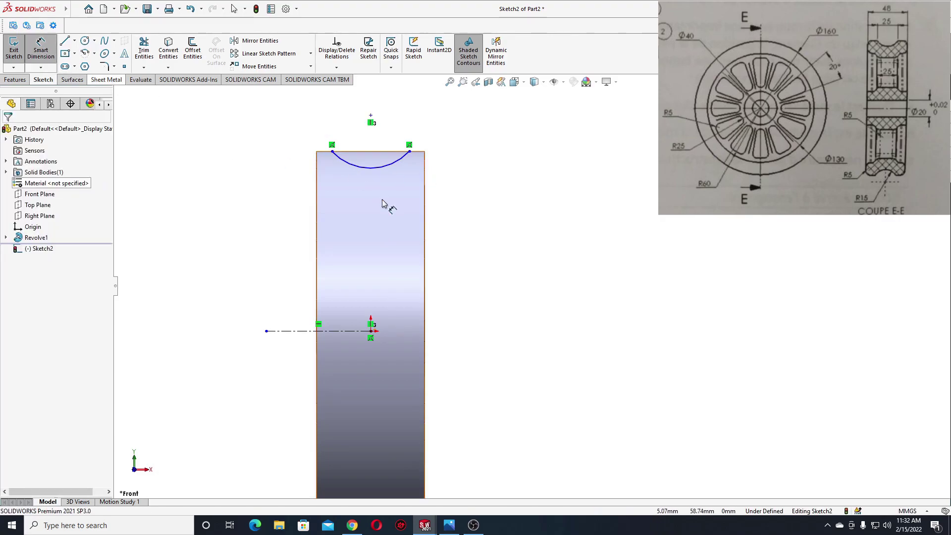
left_click(360, 172)
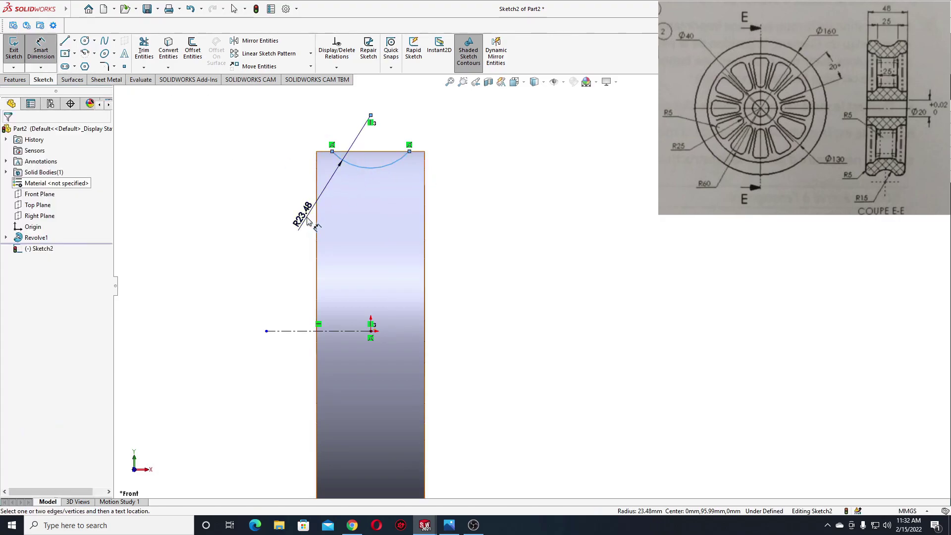
left_click(308, 218)
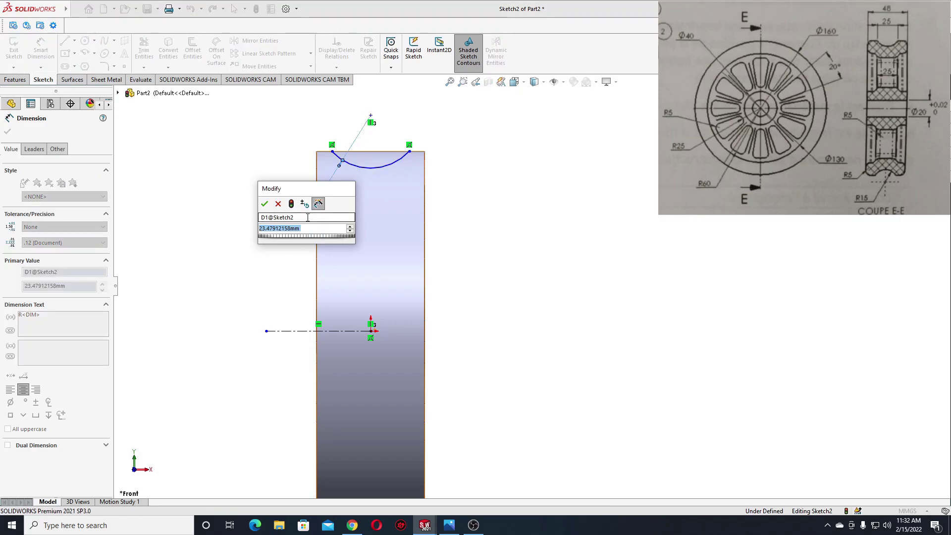
type("15")
key("Return")
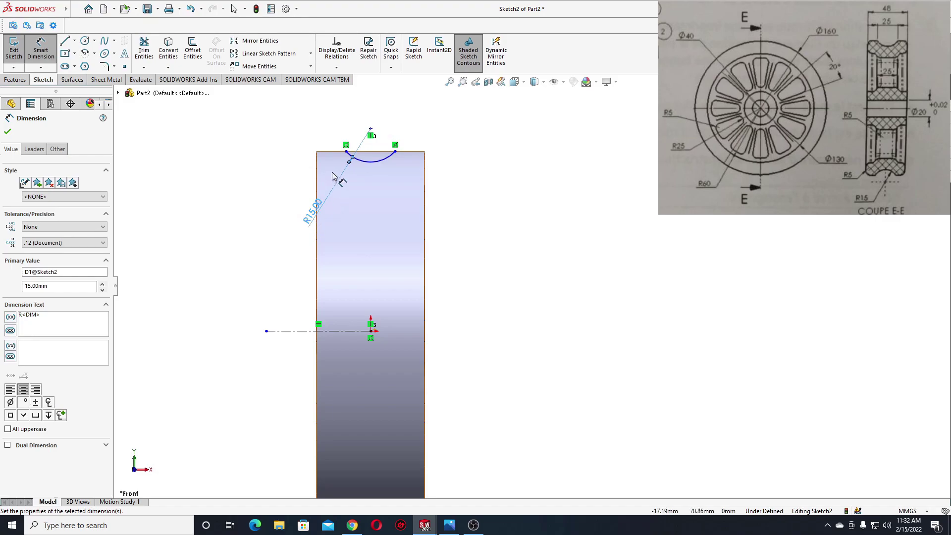
left_click(346, 152)
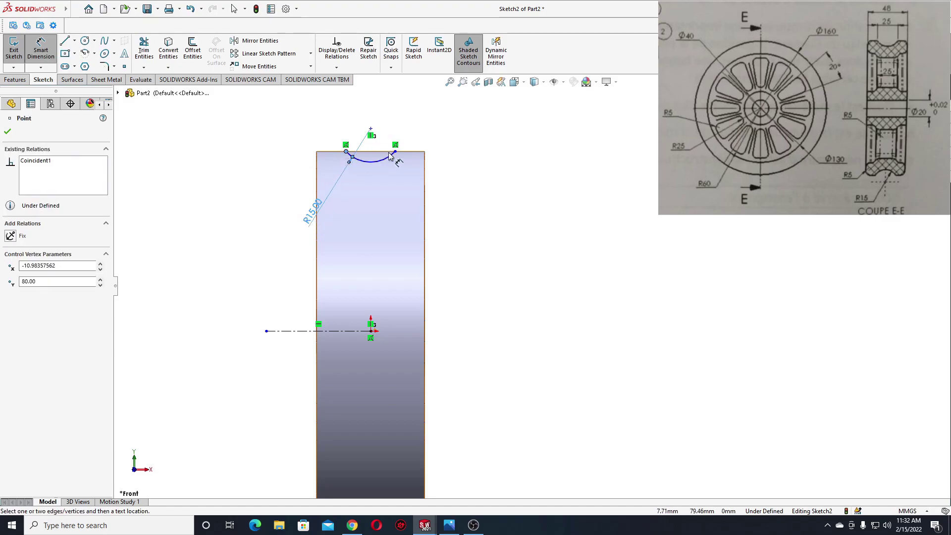
left_click(362, 108)
type("25")
key("Return")
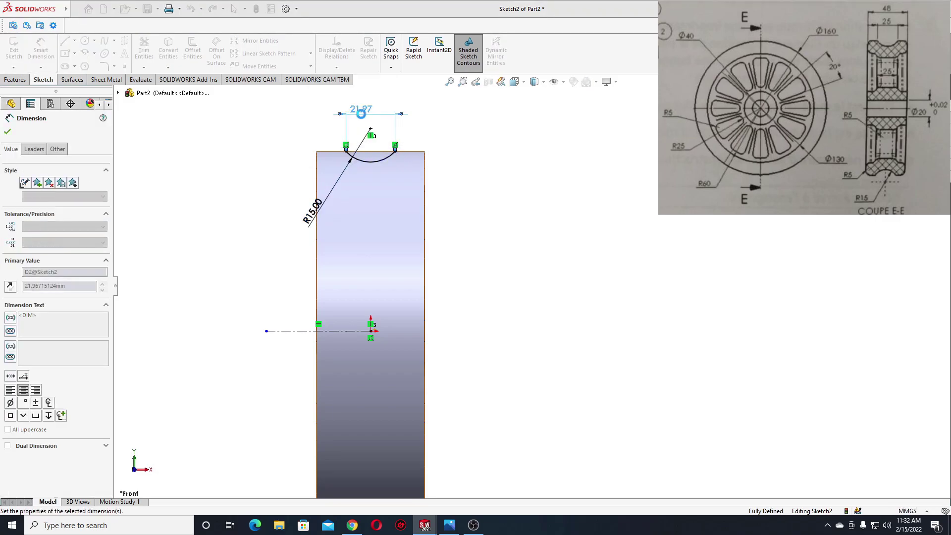
right_click(274, 172)
left_click(277, 197)
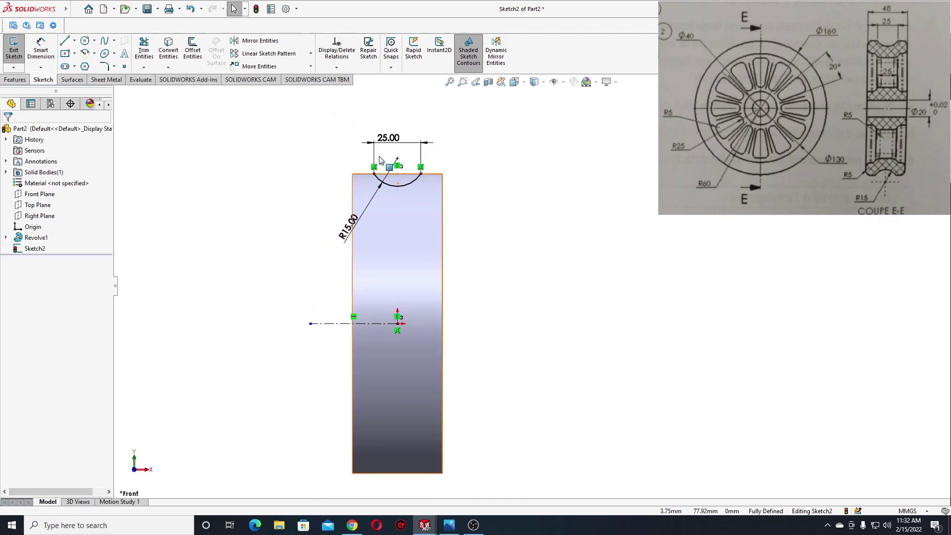
Step: Close the groove profile above the rim with lines joining the arc ends
scroll(431, 174, "down", 3)
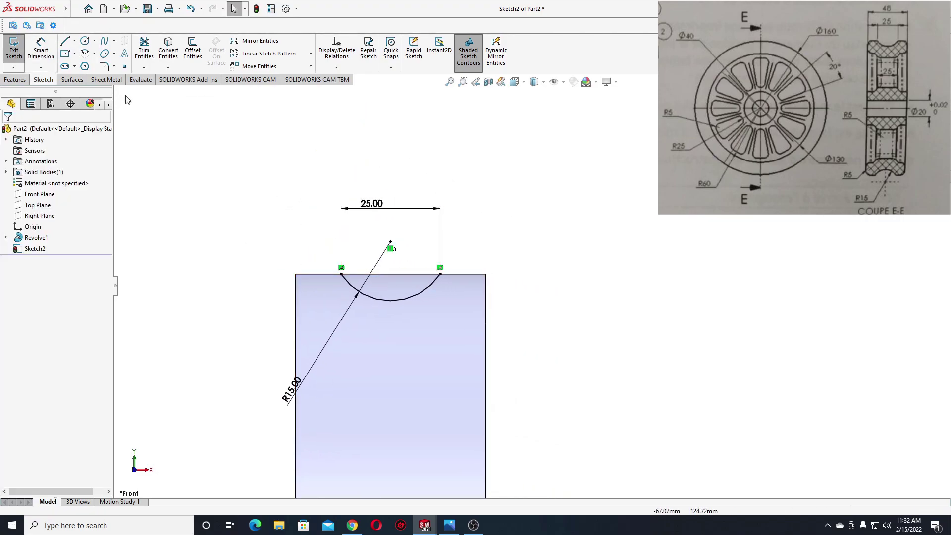
key("l")
left_click(341, 249)
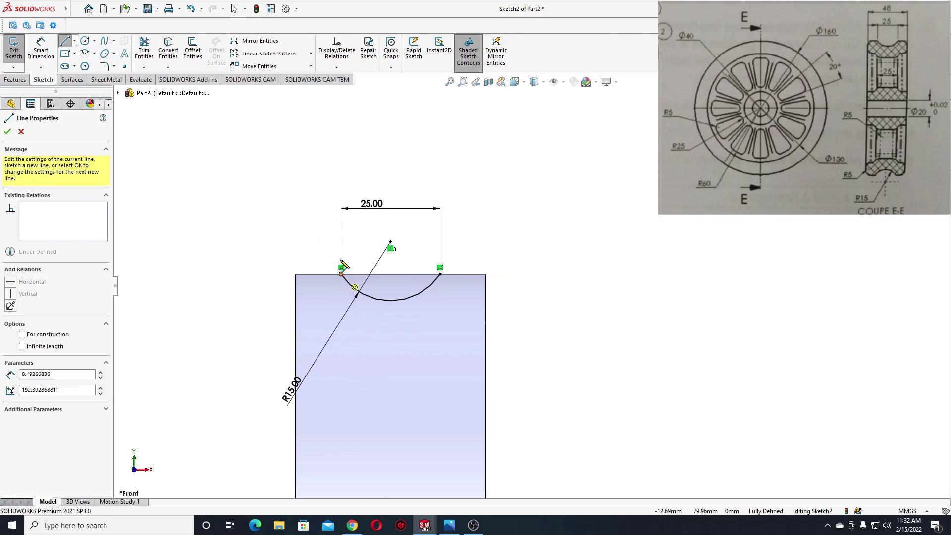
left_click(439, 249)
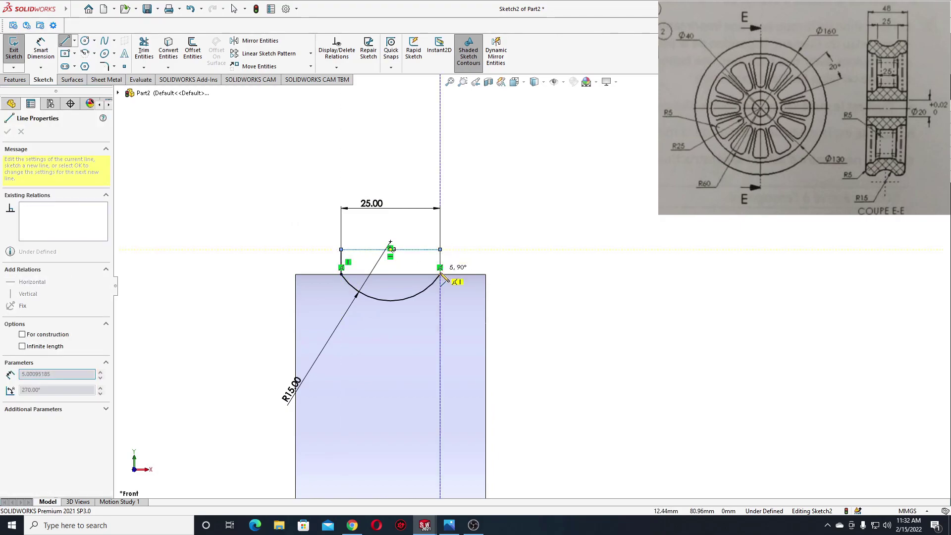
left_click(440, 267)
right_click(248, 231)
left_click(277, 242)
scroll(227, 185, "up", 3)
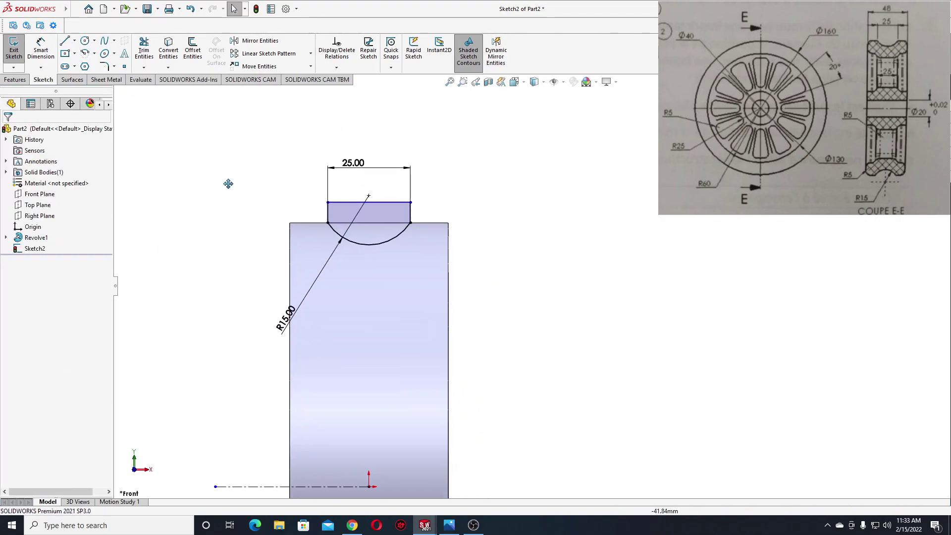
Step: Revolve-cut the groove sketch 360° around Line1 to form the R15 rim groove
left_click(16, 79)
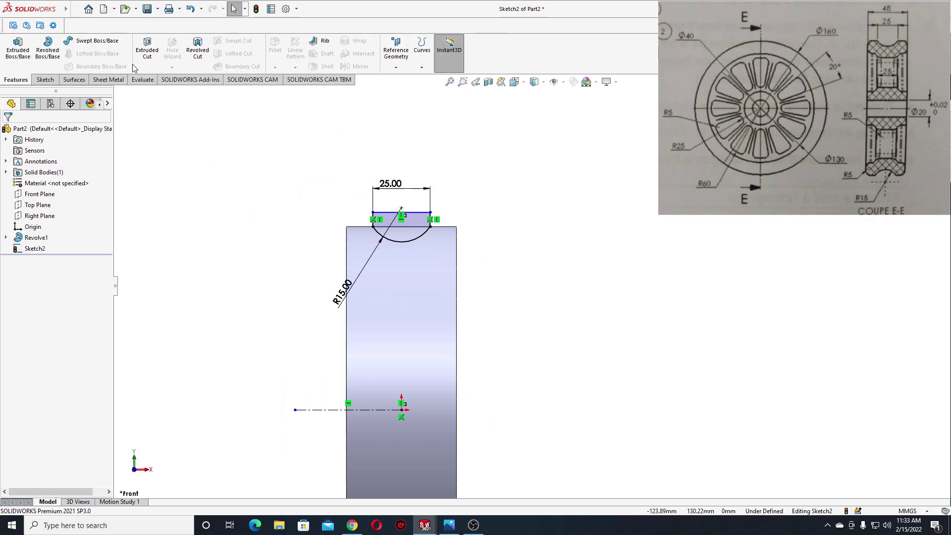
left_click(198, 49)
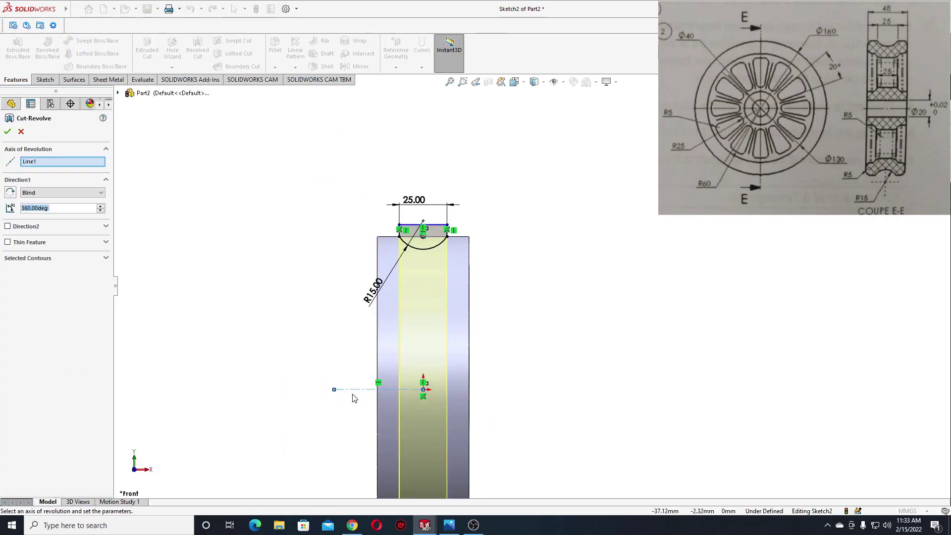
left_click(6, 131)
Step: Begin a new sketch on the pulley's flat front face
middle_click_drag(259, 272, 357, 265)
left_click(356, 263)
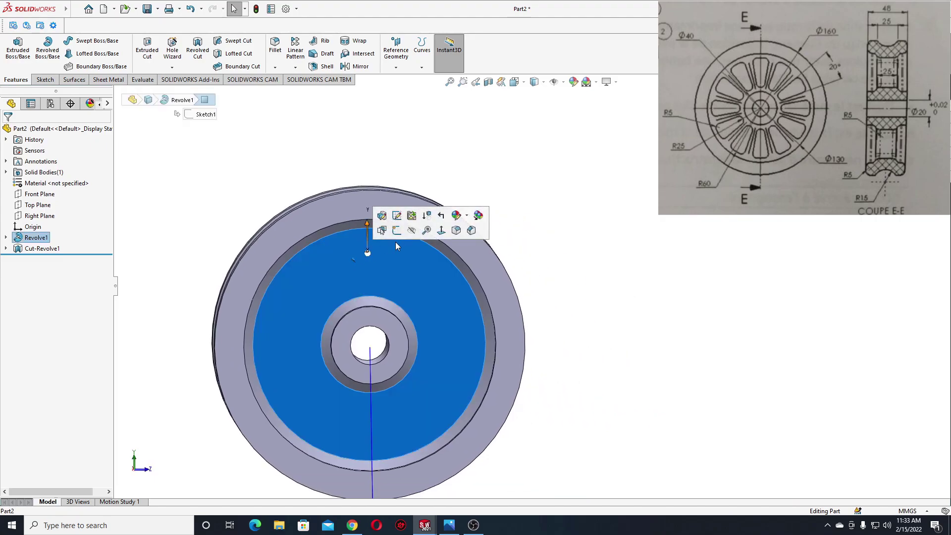
left_click(397, 231)
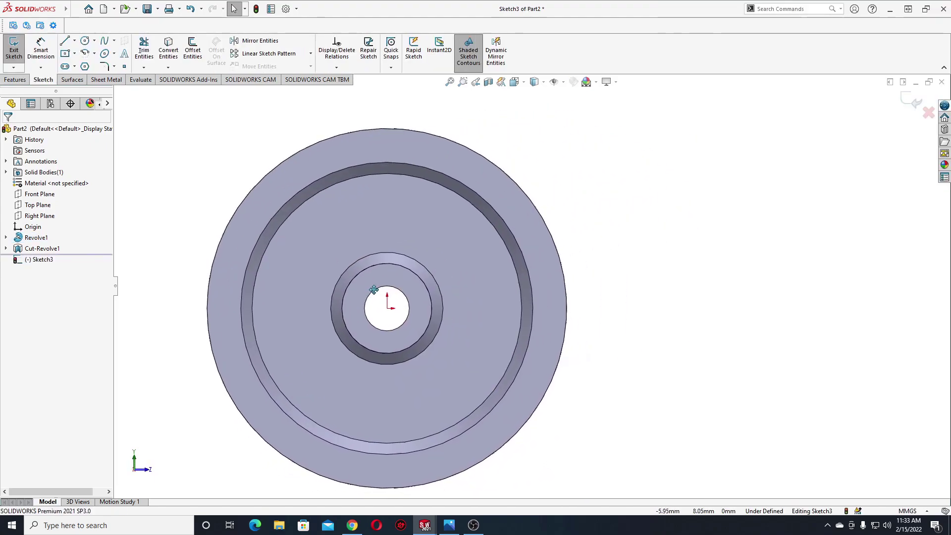
Step: Bring up the pulley reference drawing and move it aside
key("alt+Tab")
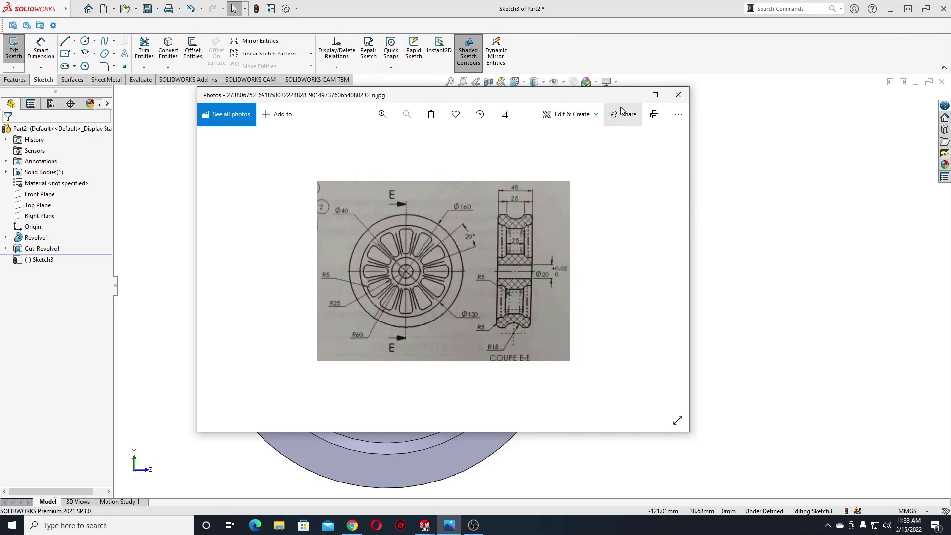
left_click_drag(608, 98, 1, 115)
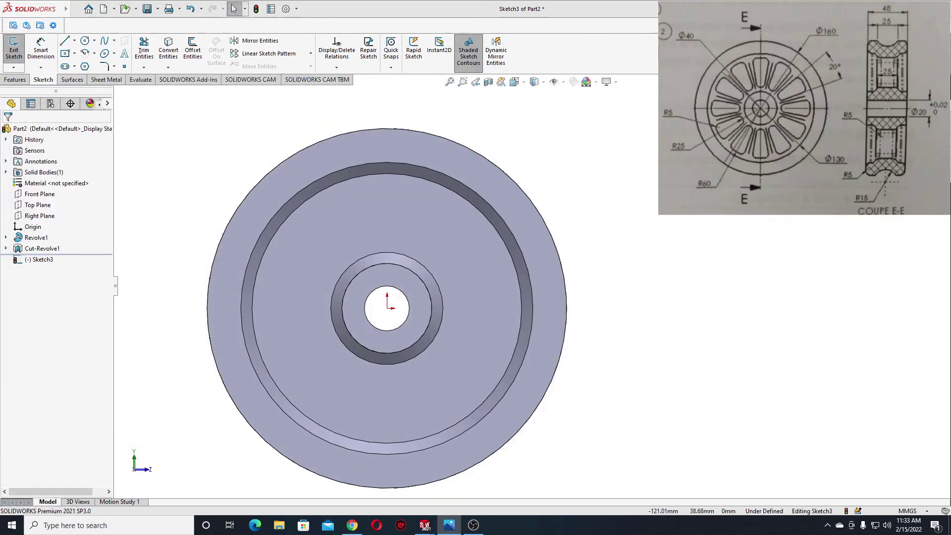